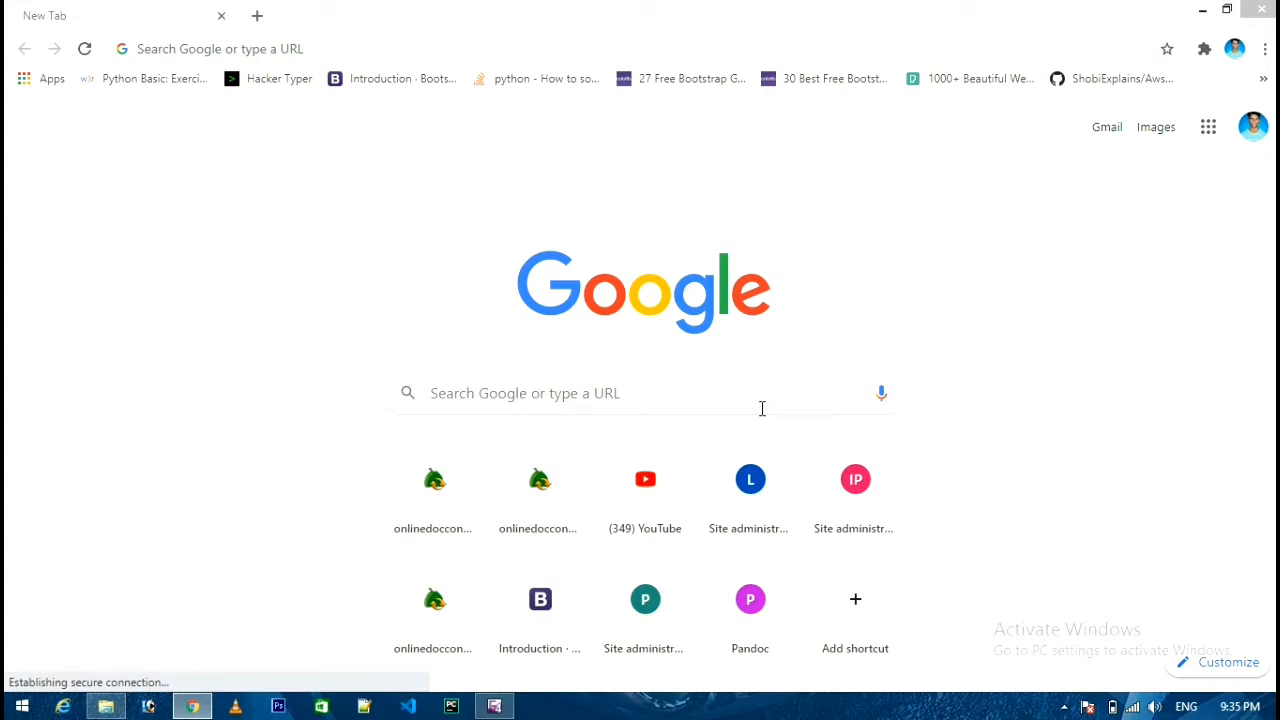
Google 'mysql' using the earlier search suggestion and open the mysql.com result.
{"action": "left_click", "coordinate": [730, 404]}
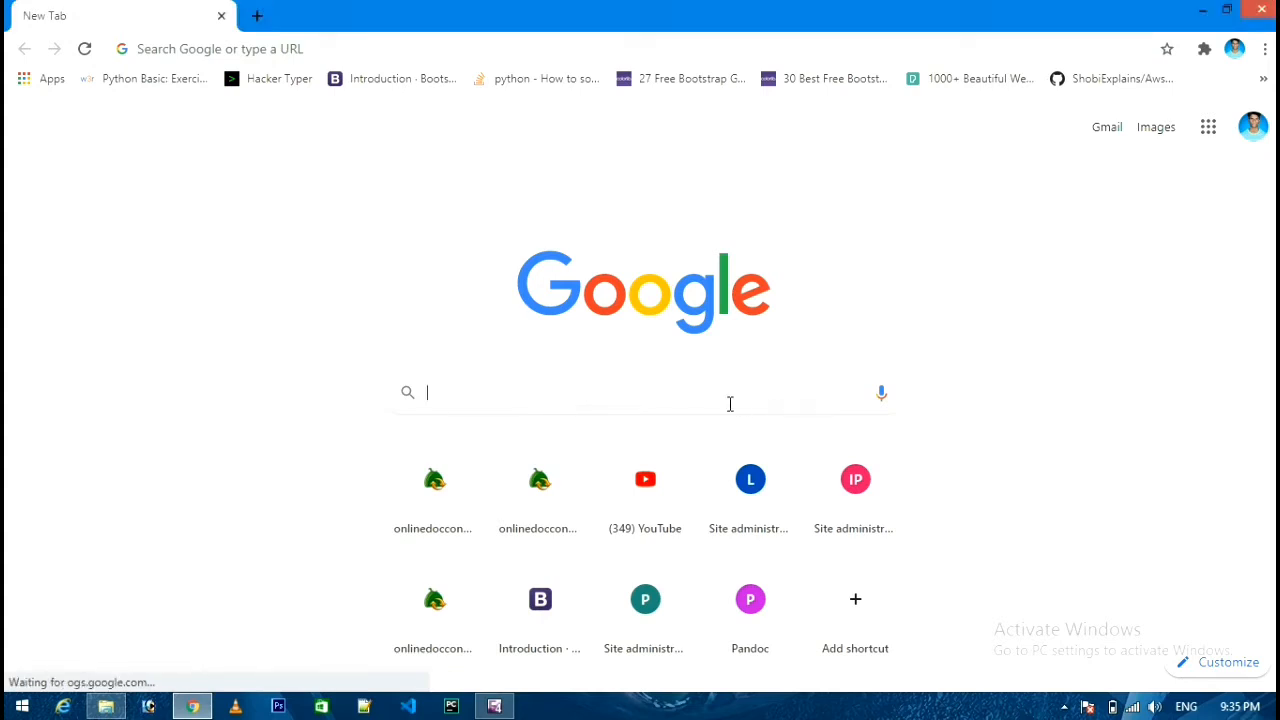
{"action": "type", "text": "m"}
{"action": "key", "text": "Down"}
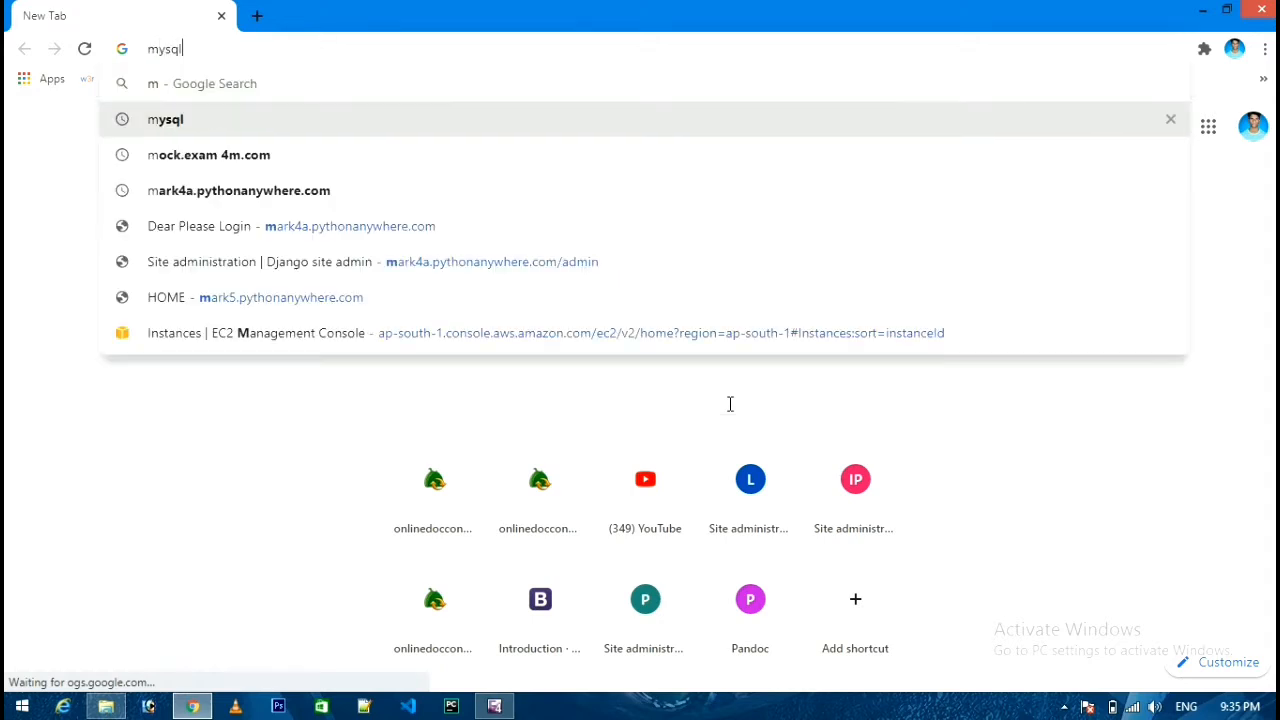
{"action": "key", "text": "Return"}
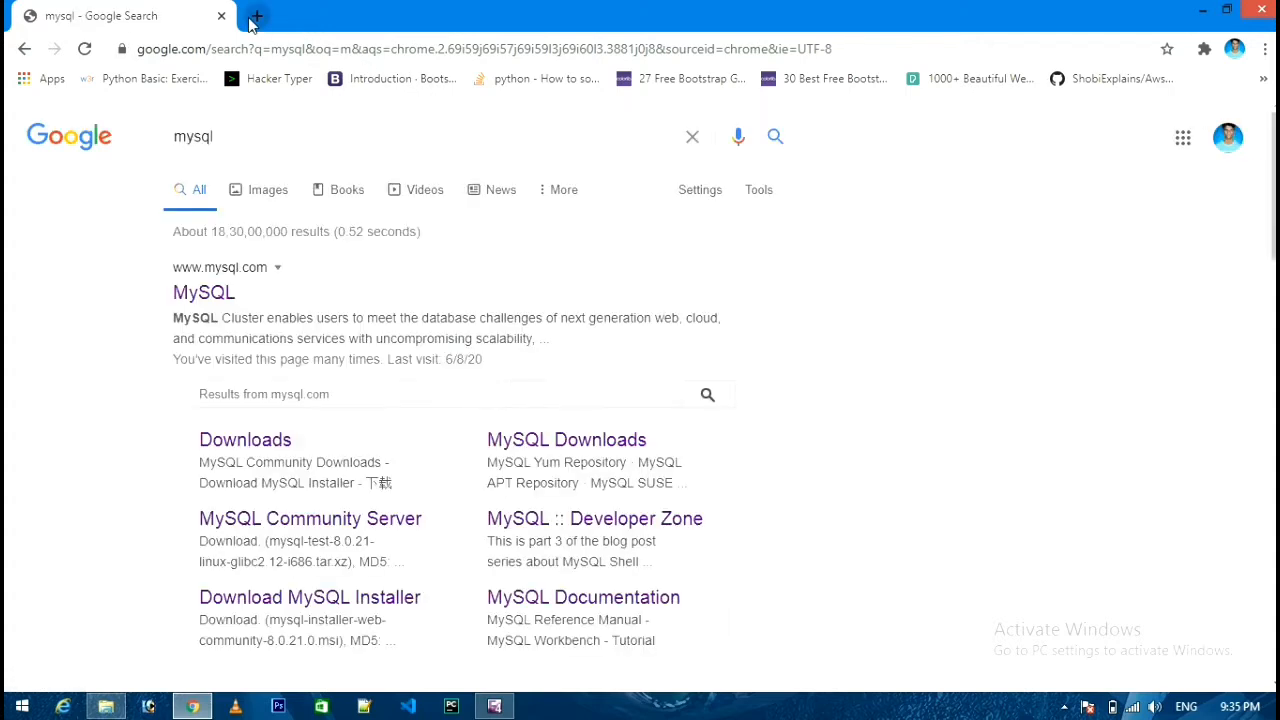
{"action": "left_click", "coordinate": [212, 305]}
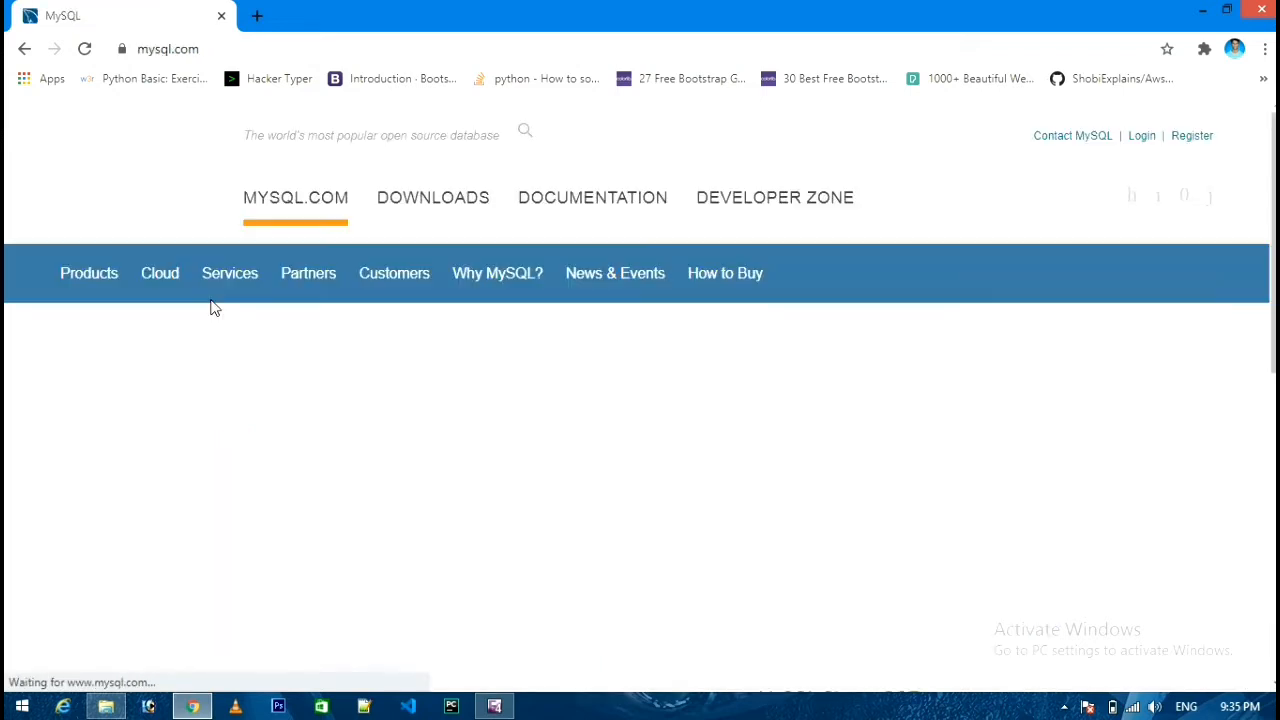
Go from Downloads through MySQL Community (GPL) Downloads to the MySQL Installer for Windows page.
{"action": "left_click", "coordinate": [425, 205]}
{"action": "scroll", "coordinate": [370, 546], "scroll_direction": "down", "scroll_amount": 7}
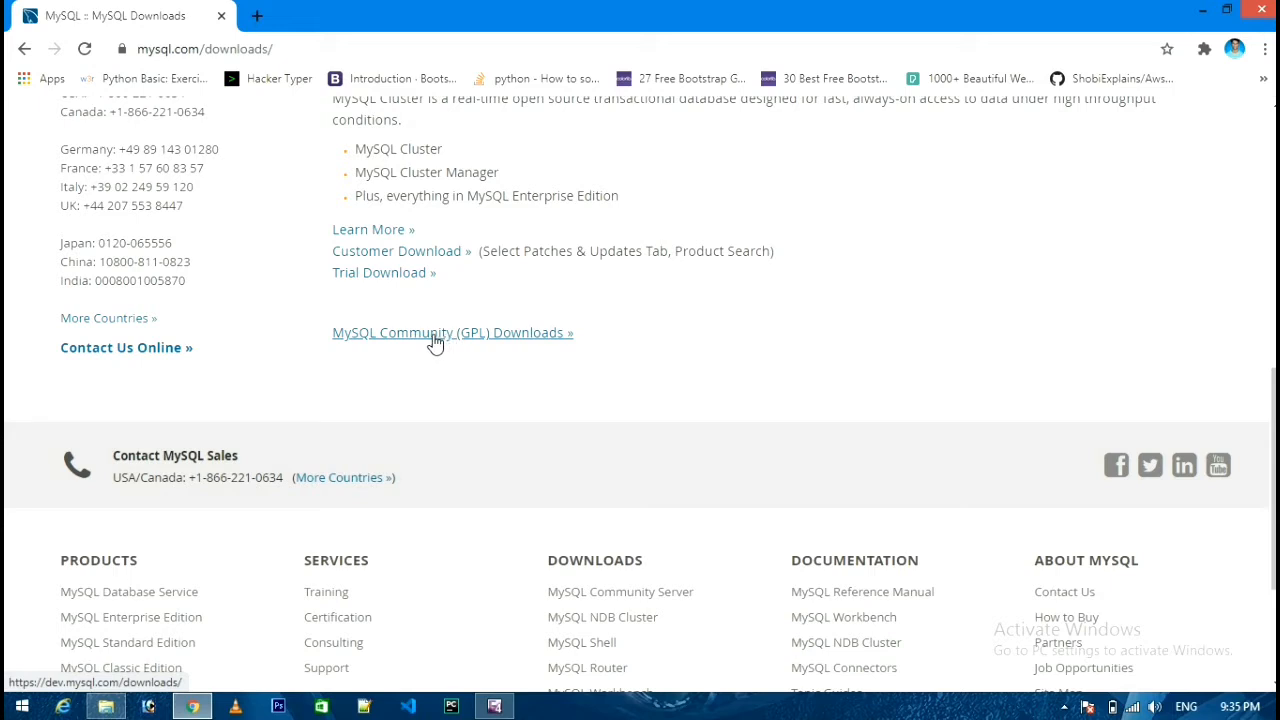
{"action": "left_click", "coordinate": [433, 338]}
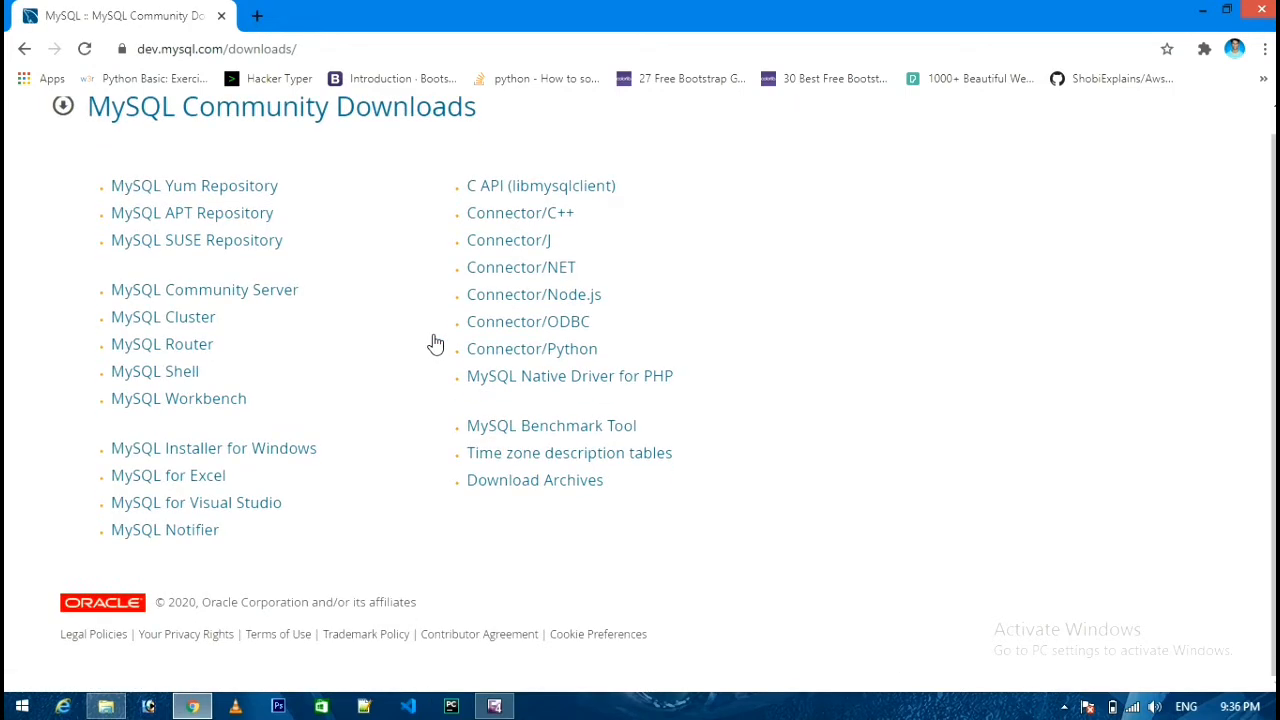
{"action": "left_click", "coordinate": [224, 452]}
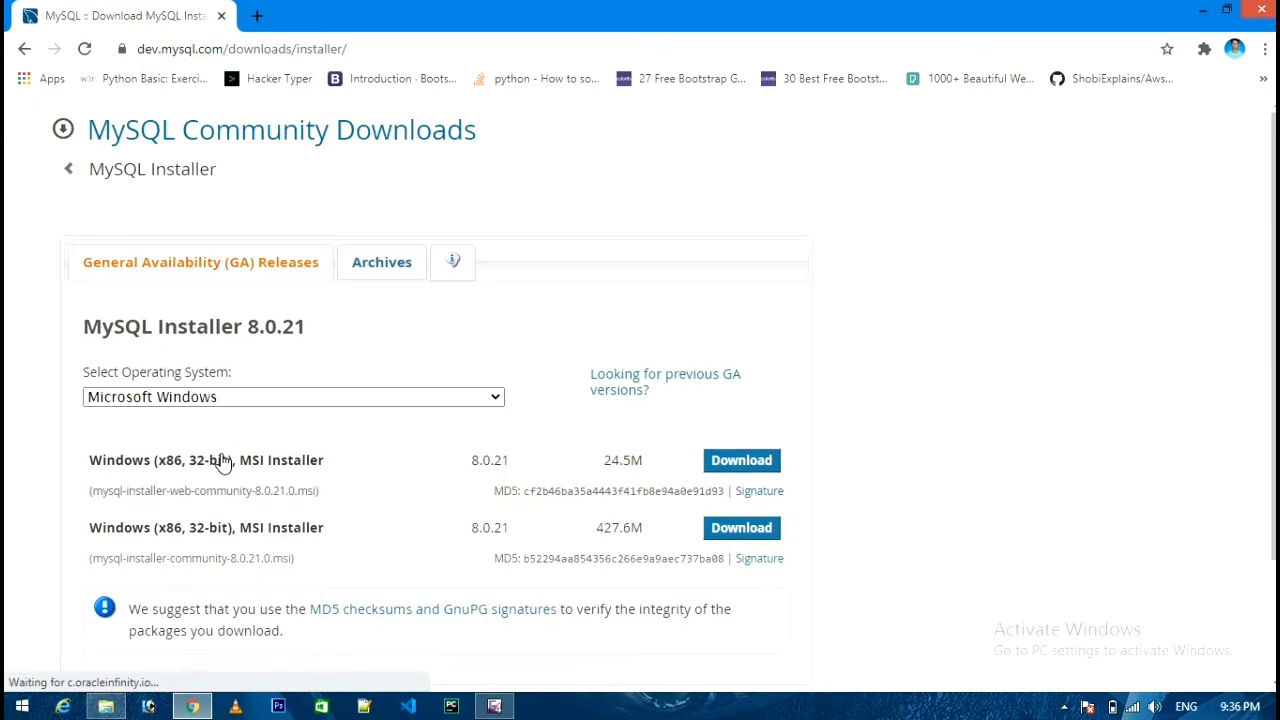
Download the full 427.6M MySQL Installer 8.0.21 MSI from the GA Releases list.
{"action": "scroll", "coordinate": [224, 462], "scroll_direction": "down", "scroll_amount": 1}
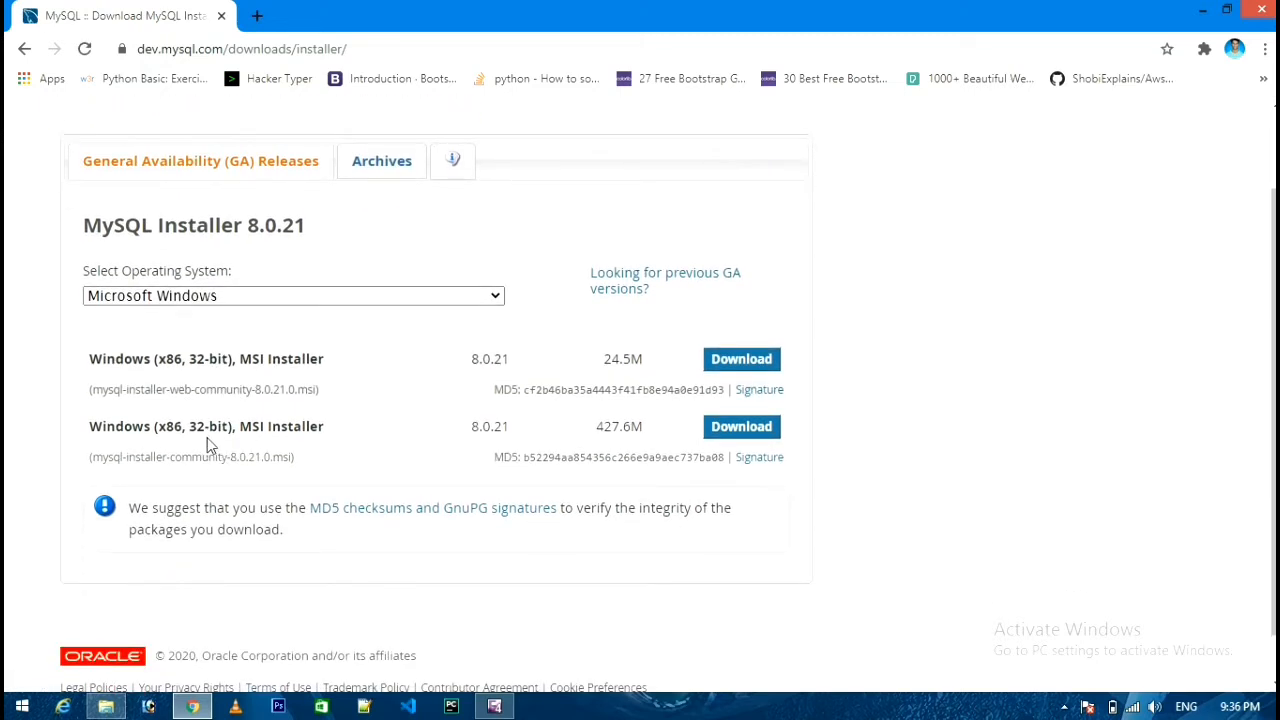
{"action": "left_click", "coordinate": [458, 162]}
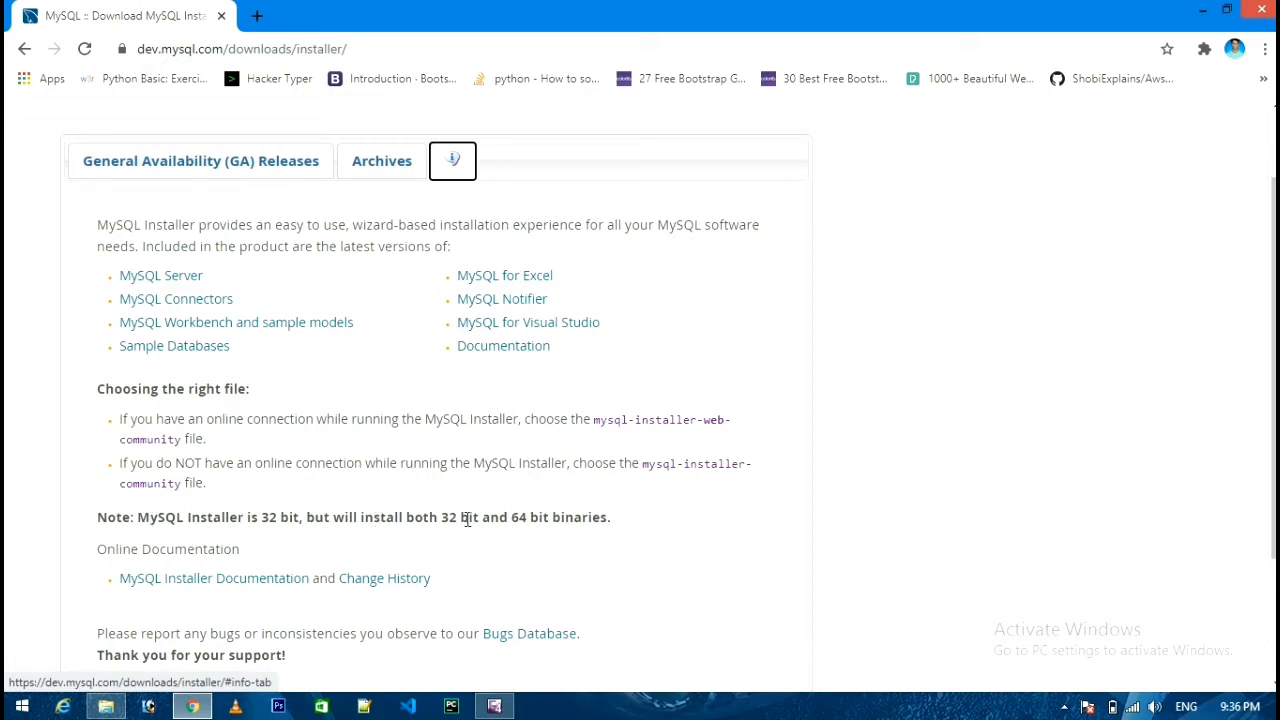
{"action": "left_click", "coordinate": [188, 165]}
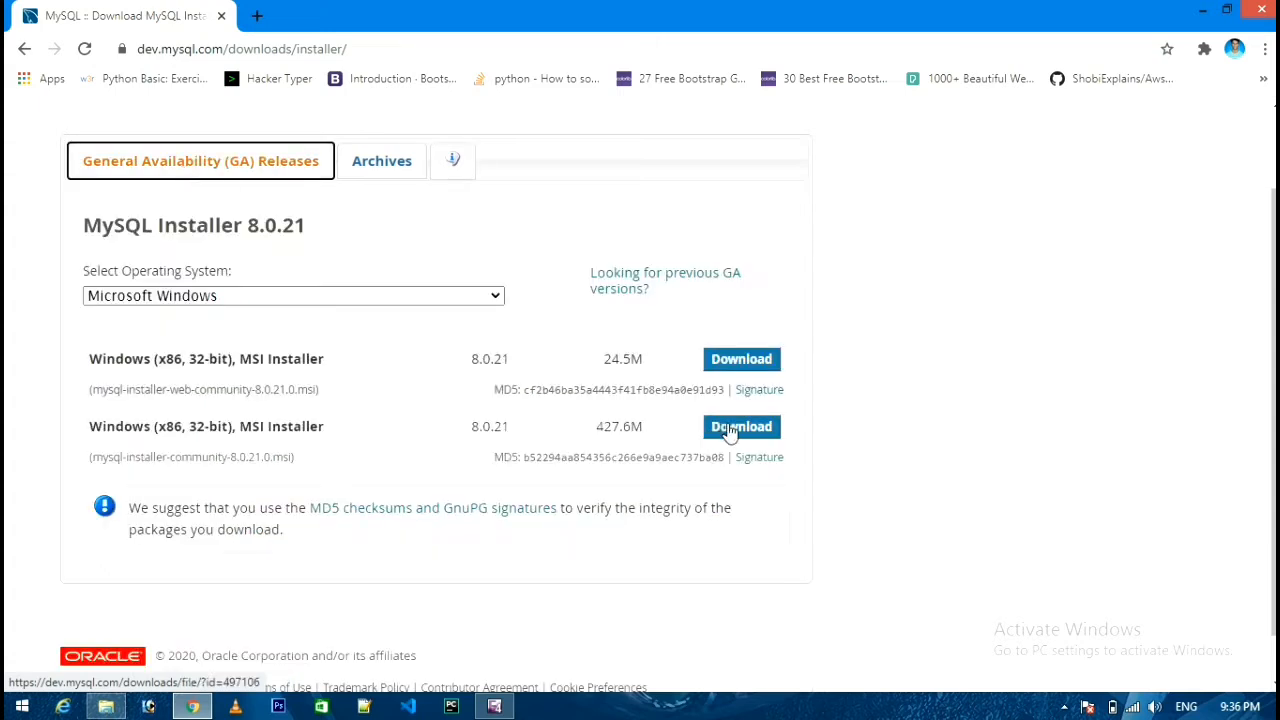
{"action": "left_click", "coordinate": [726, 428]}
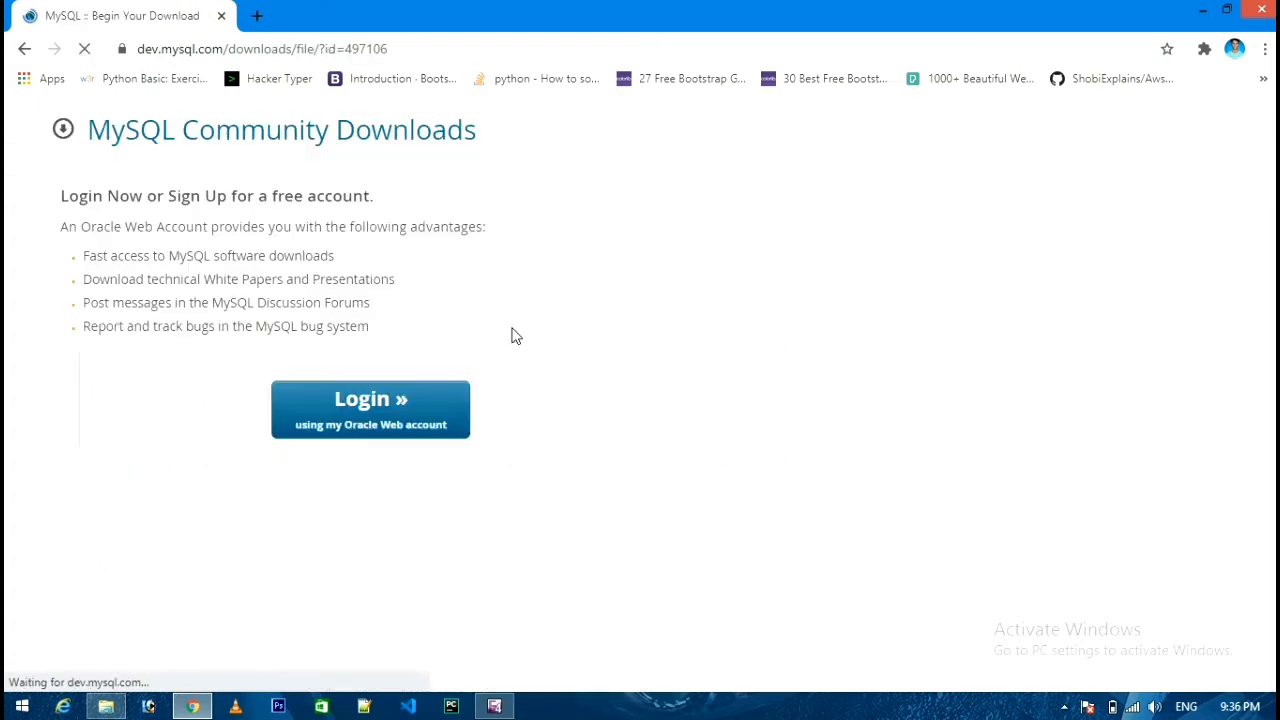
Skip the Oracle login to download mysql-installer-community-8.0.21.0.msi, then show Chrome's Downloads page.
{"action": "scroll", "coordinate": [503, 357], "scroll_direction": "down", "scroll_amount": 1}
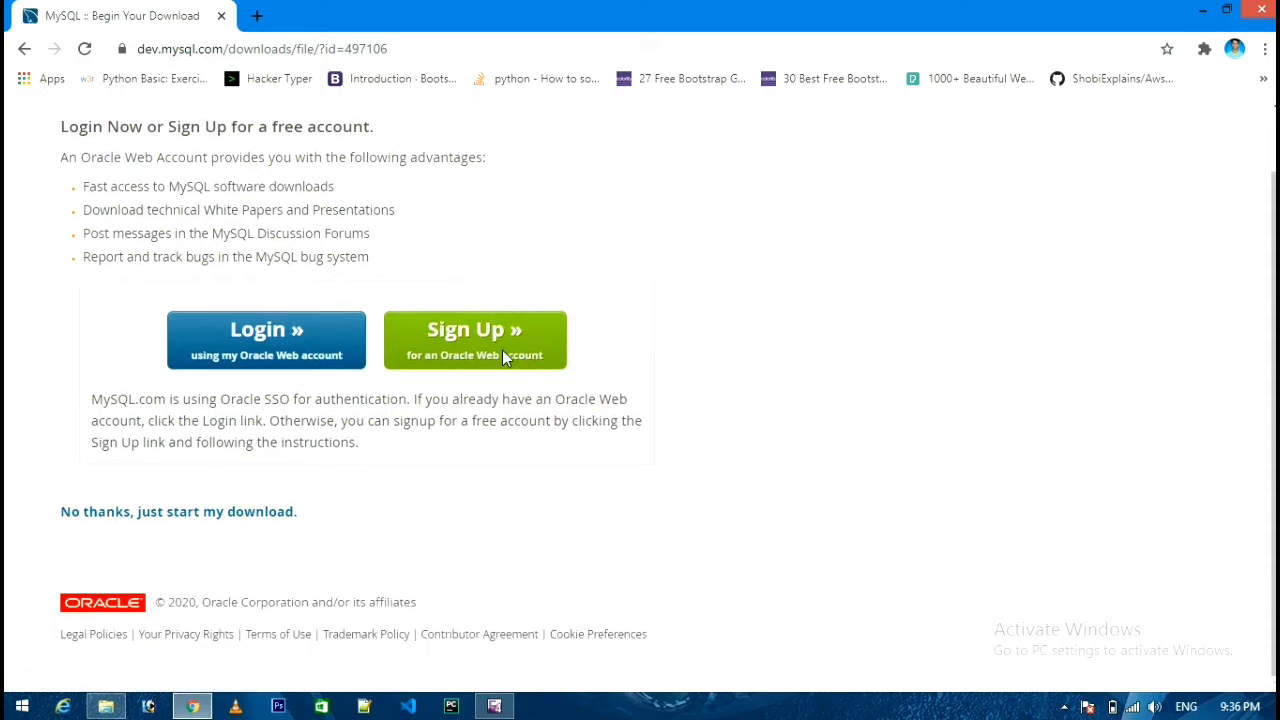
{"action": "left_click", "coordinate": [257, 515]}
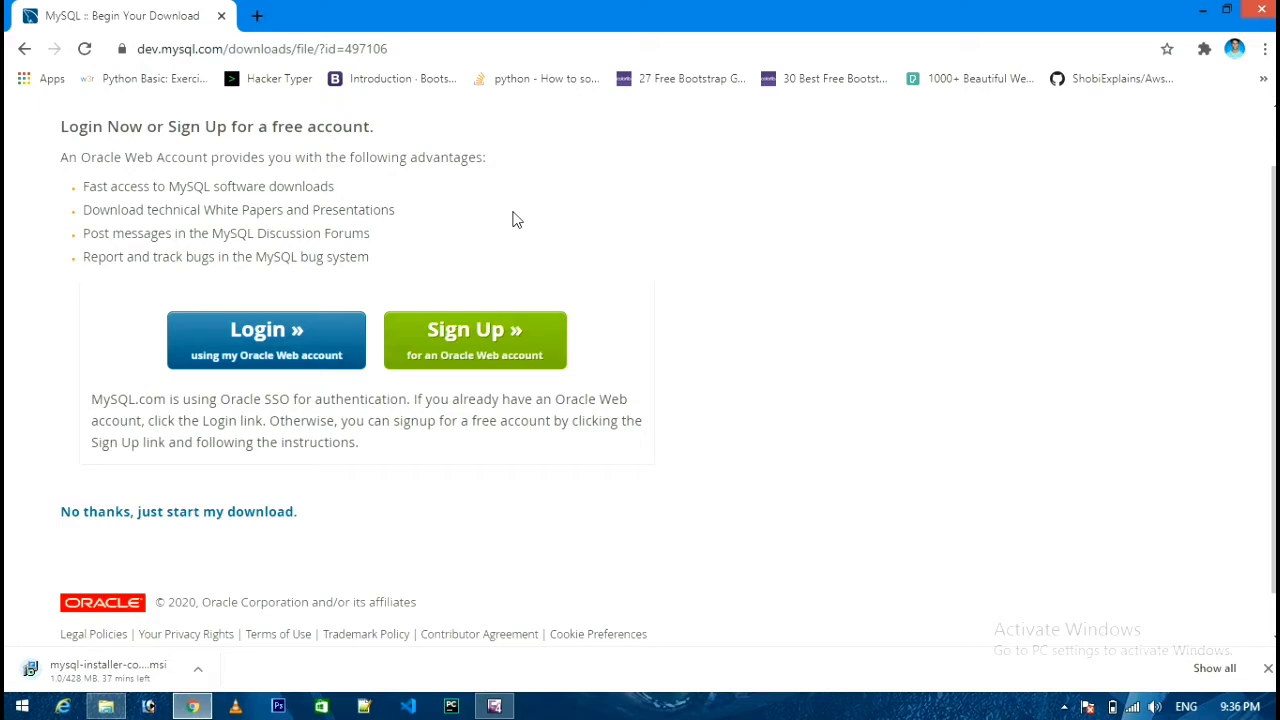
{"action": "key", "text": "ctrl+j"}
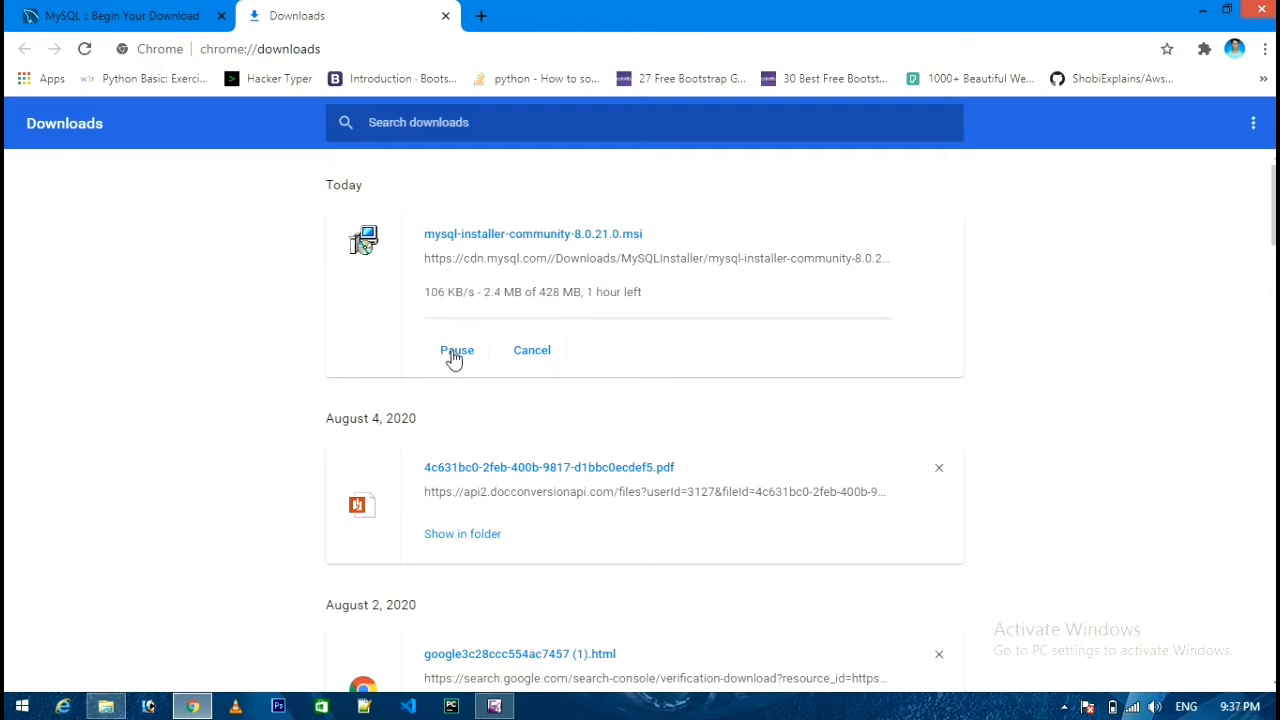
Pause the installer download at 2.5 MB and bring up the G: drive folder.
{"action": "left_click", "coordinate": [455, 352]}
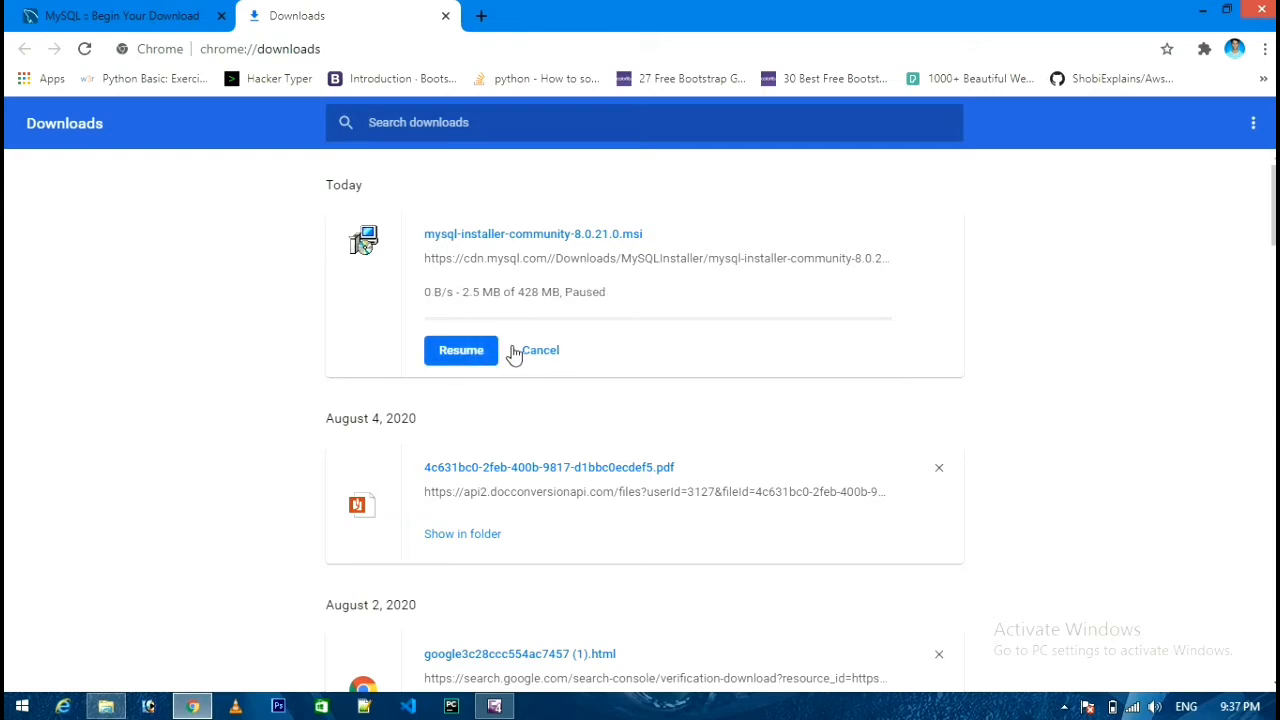
{"action": "left_click", "coordinate": [108, 705]}
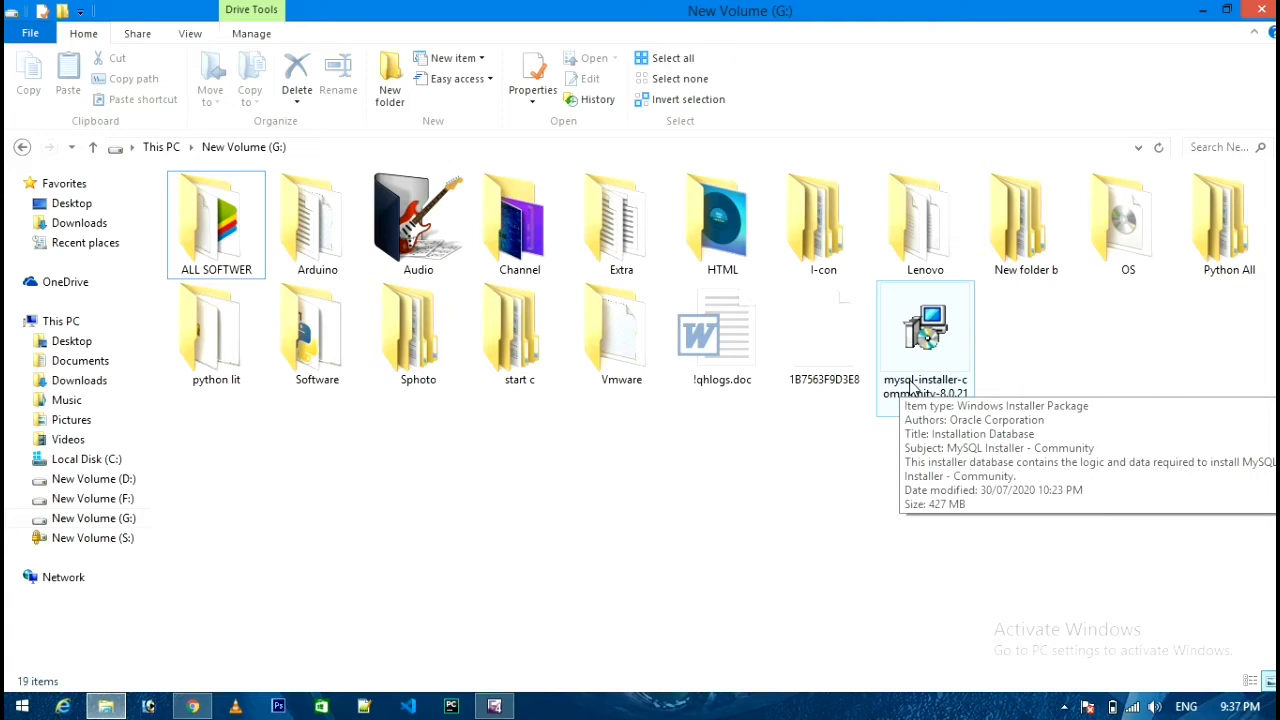
Run mysql-installer-community-8.0.21.0.msi from drive G:, dismissing the Quick Heal antivirus popup.
{"action": "double_click", "coordinate": [921, 340]}
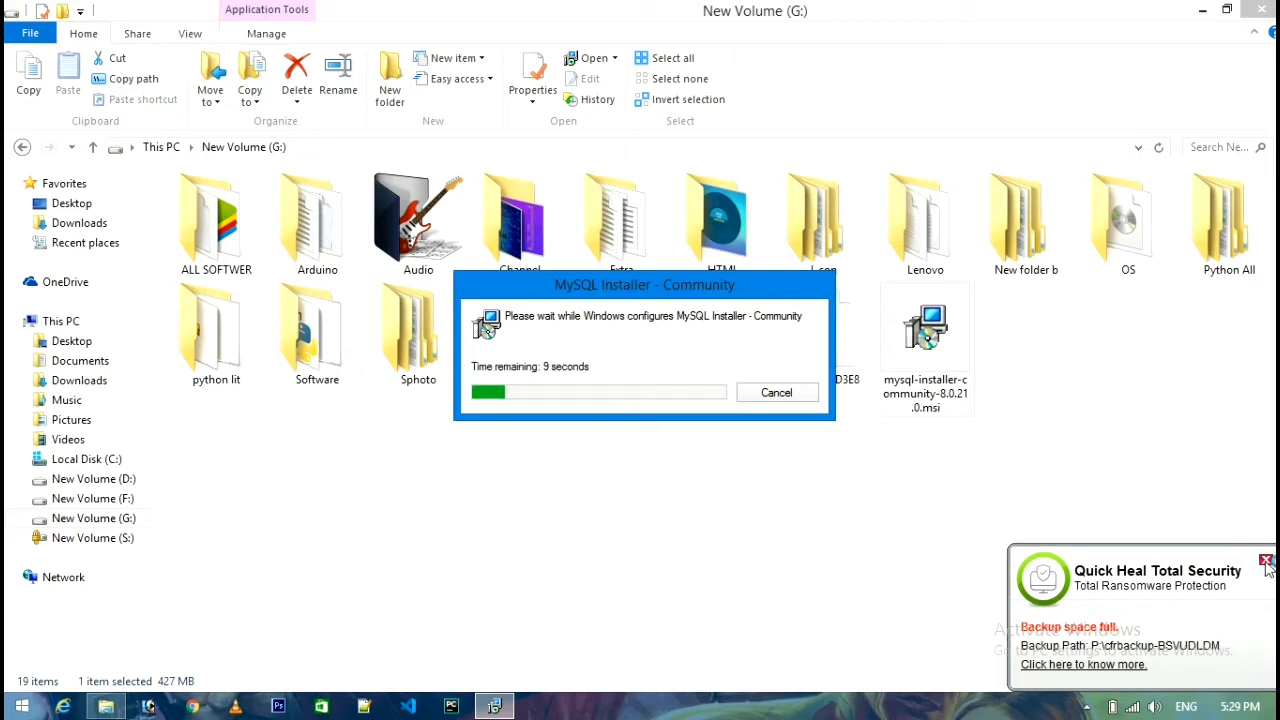
{"action": "left_click", "coordinate": [1266, 561]}
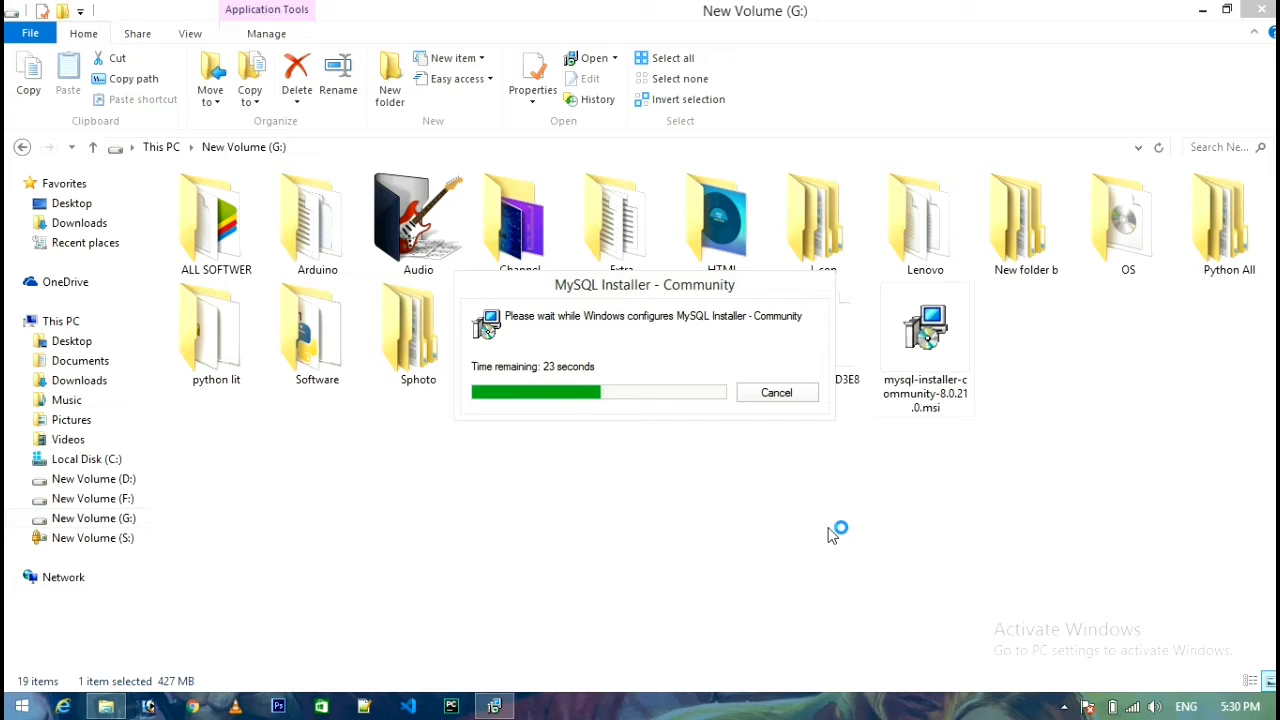
{"action": "left_click", "coordinate": [745, 392]}
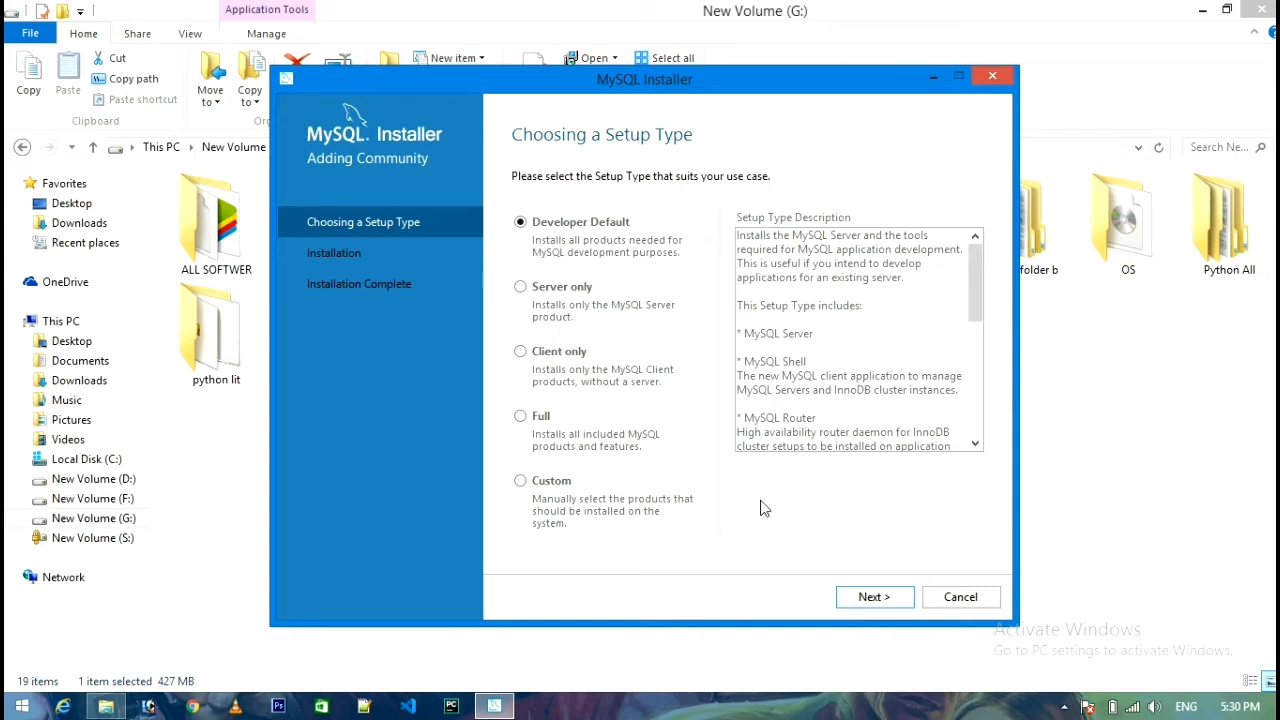
Continue with Developer Default, accept the existing-path warning, and pass the requirements check.
{"action": "left_click", "coordinate": [876, 600]}
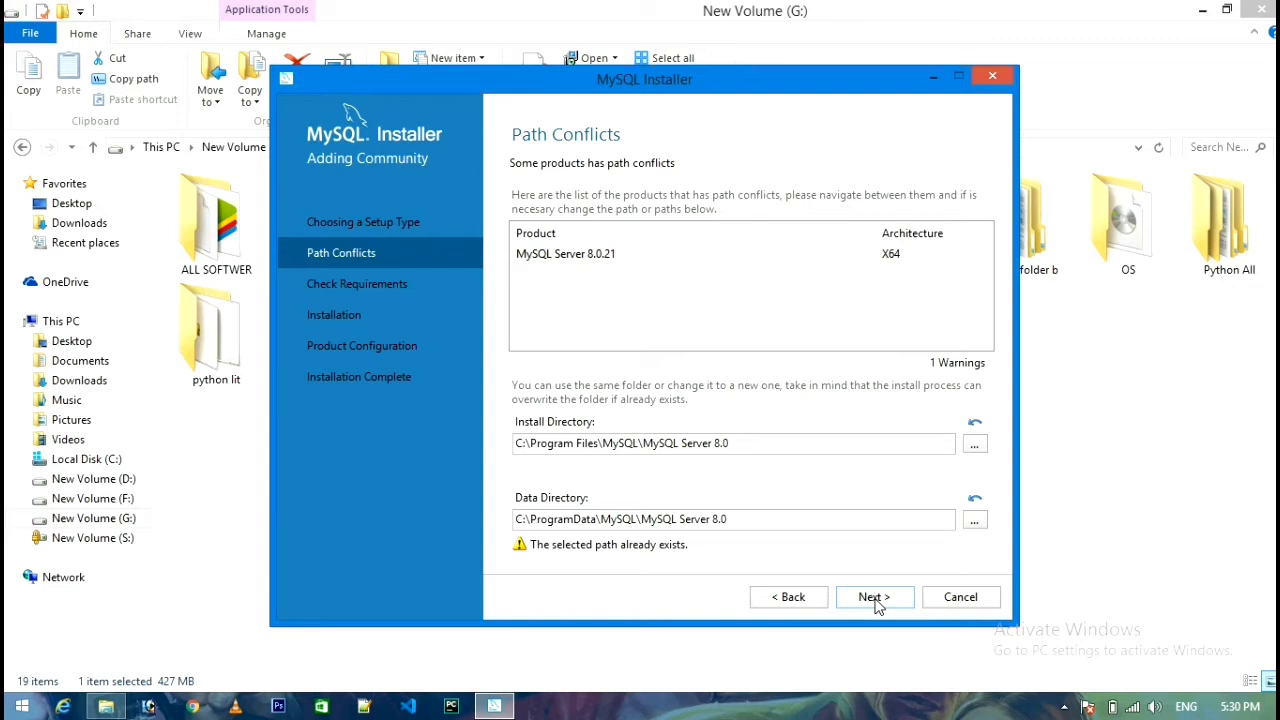
{"action": "left_click", "coordinate": [874, 598]}
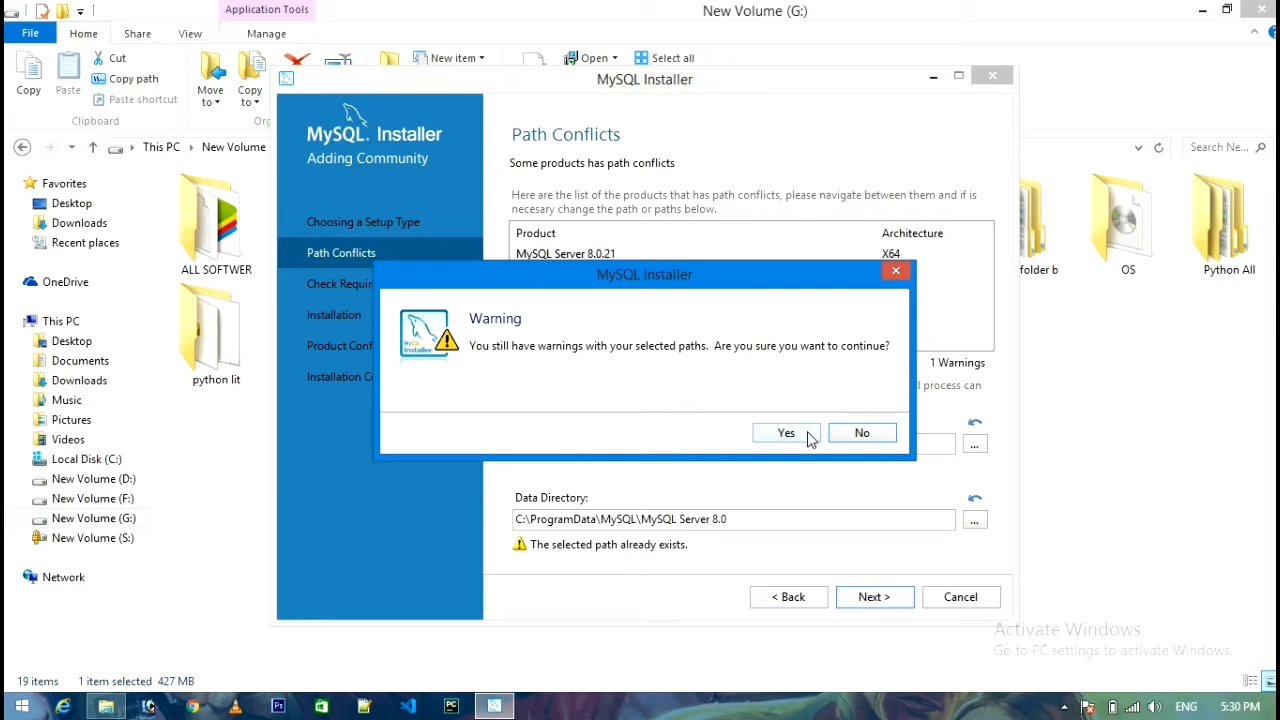
{"action": "left_click", "coordinate": [806, 438]}
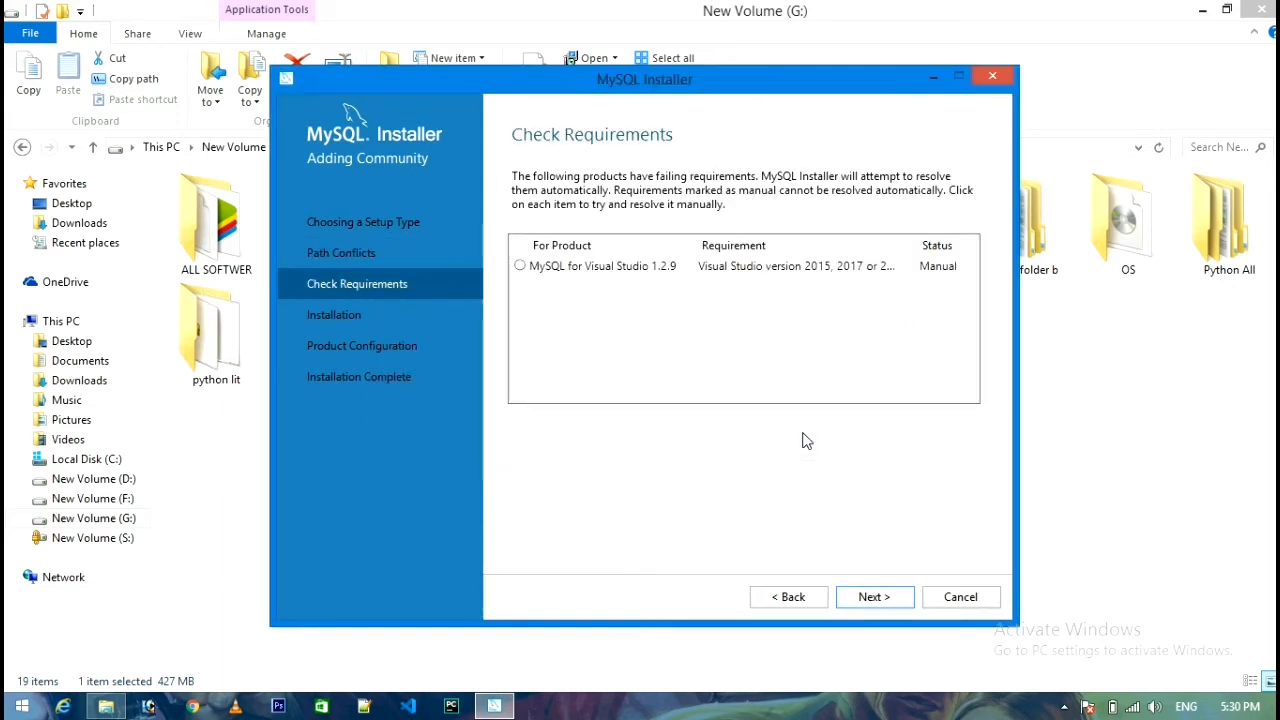
{"action": "left_click", "coordinate": [866, 598]}
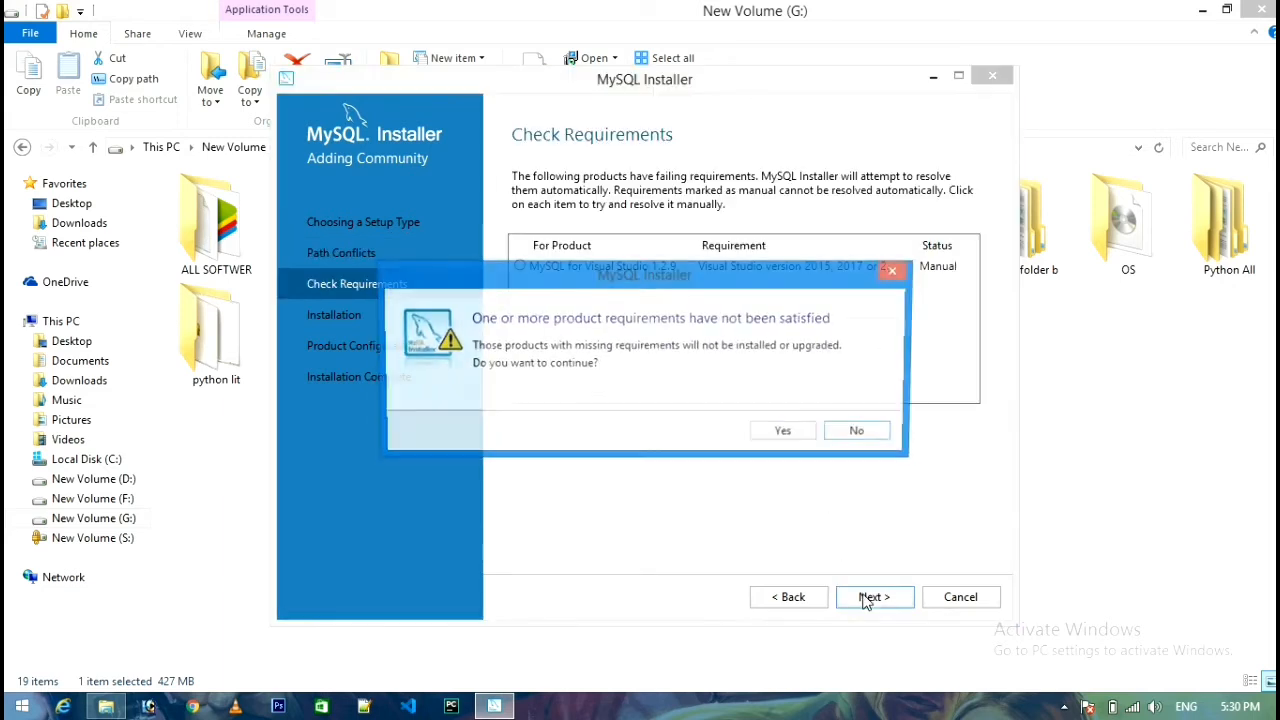
Confirm continuing despite the unmet MySQL for Visual Studio requirement.
{"action": "left_click", "coordinate": [790, 438]}
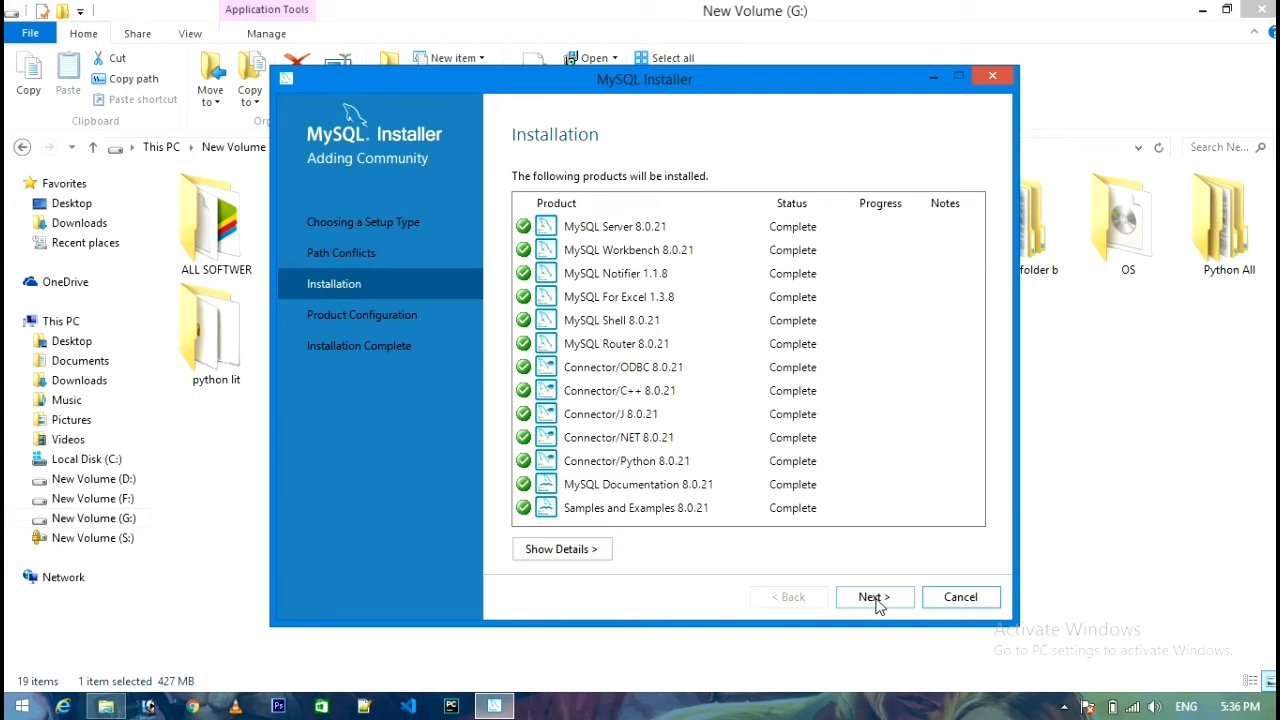
Keep Standalone mode, Development Computer on port 3306, and strong password encryption.
{"action": "left_click", "coordinate": [874, 598]}
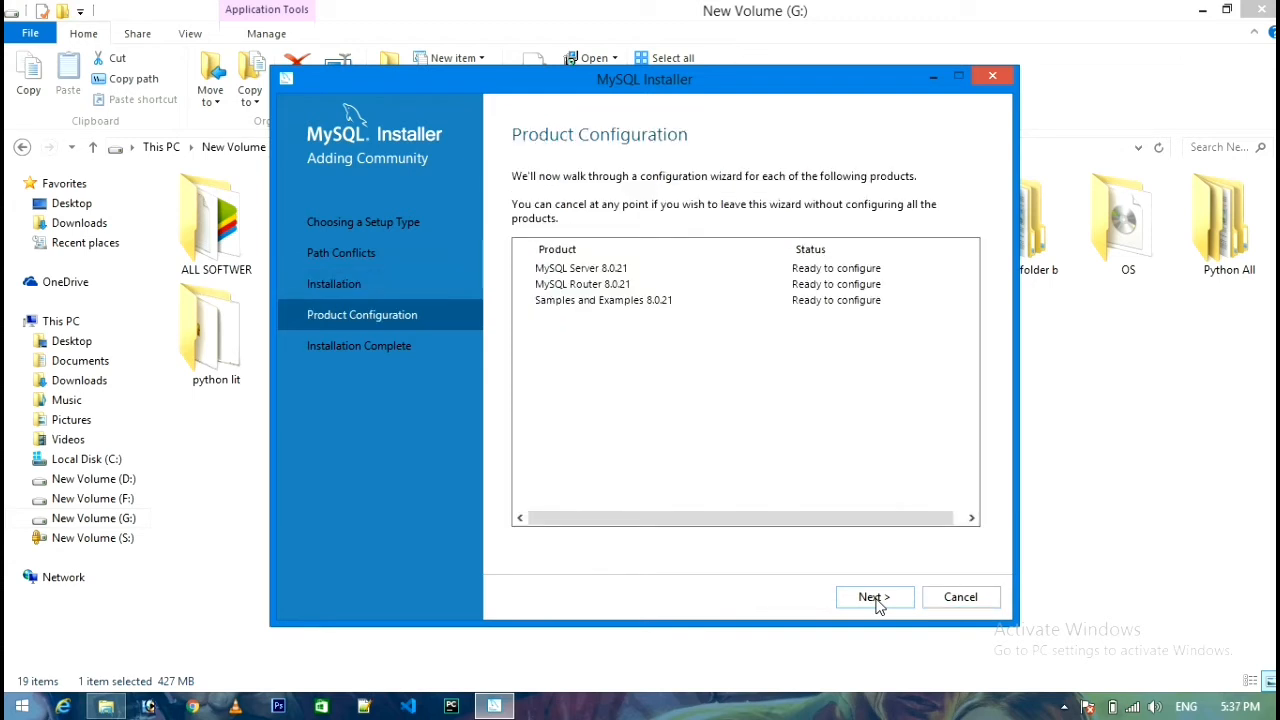
{"action": "left_click", "coordinate": [876, 600]}
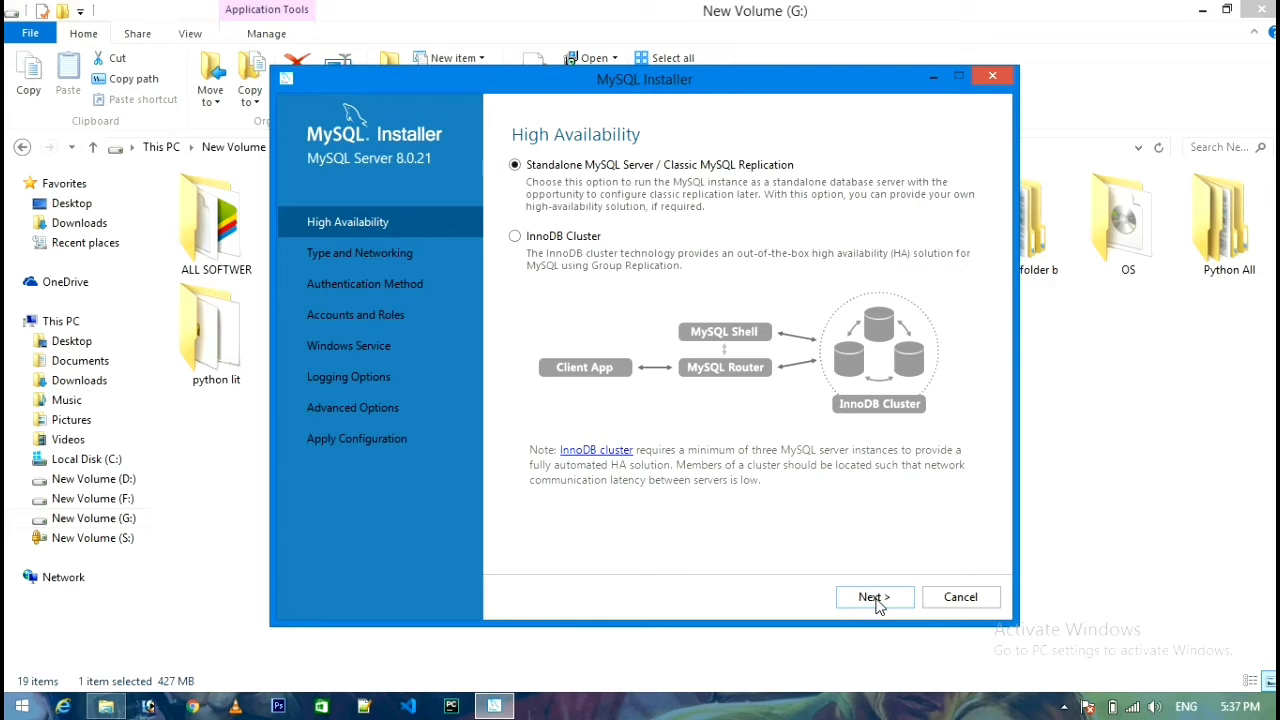
{"action": "left_click", "coordinate": [874, 598]}
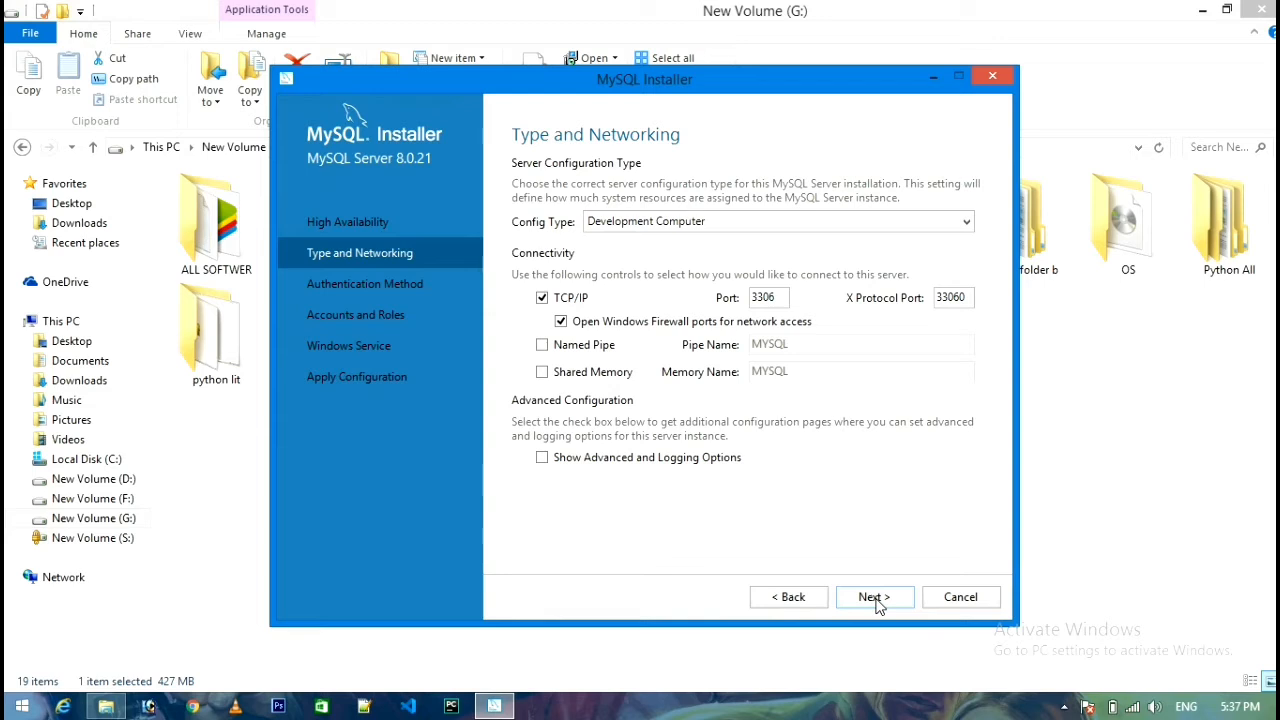
{"action": "left_click", "coordinate": [876, 602]}
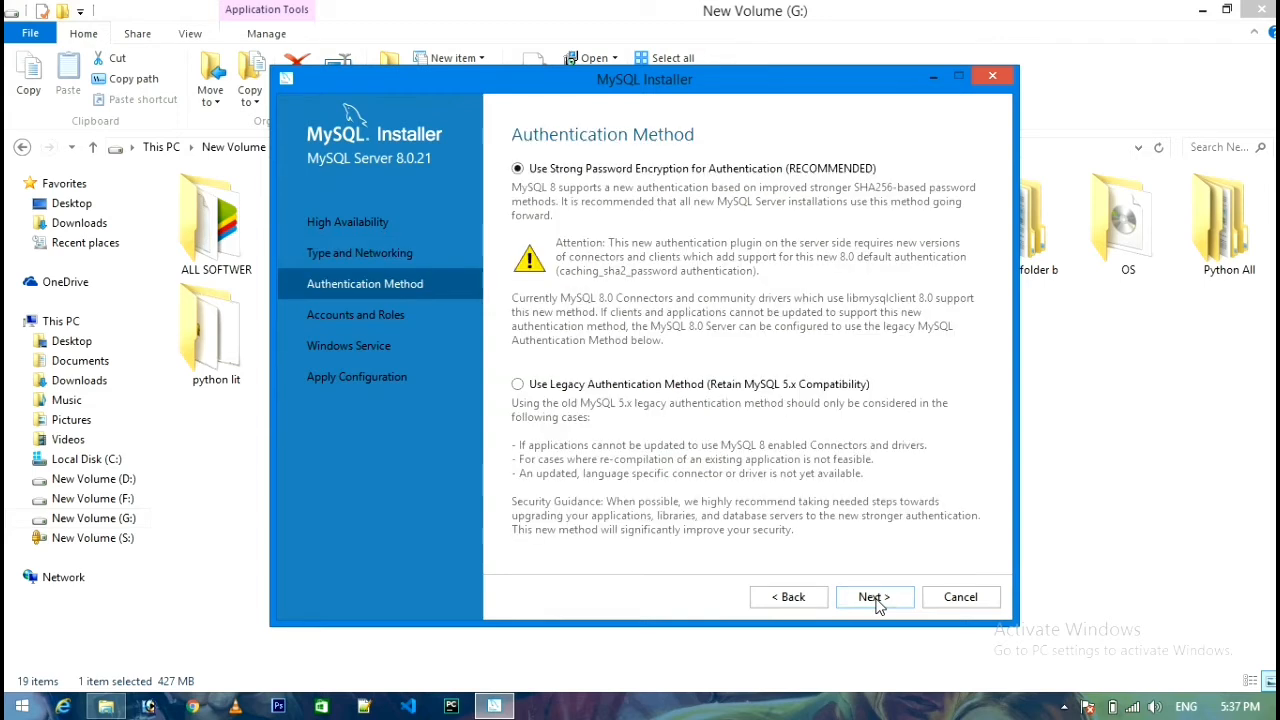
{"action": "left_click", "coordinate": [876, 600]}
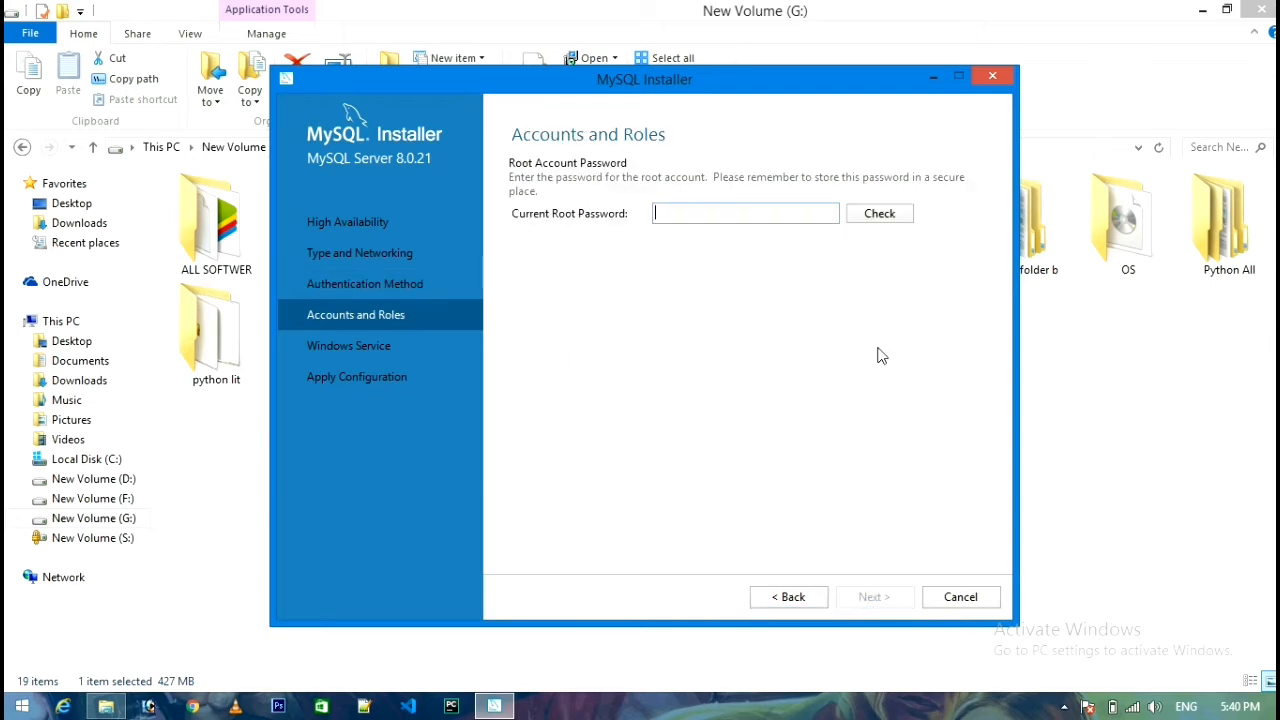
Enter and verify the root account password, then keep the default MYSQL80 Windows service settings.
{"action": "type", "text": "123456789101"}
{"action": "left_click", "coordinate": [890, 226]}
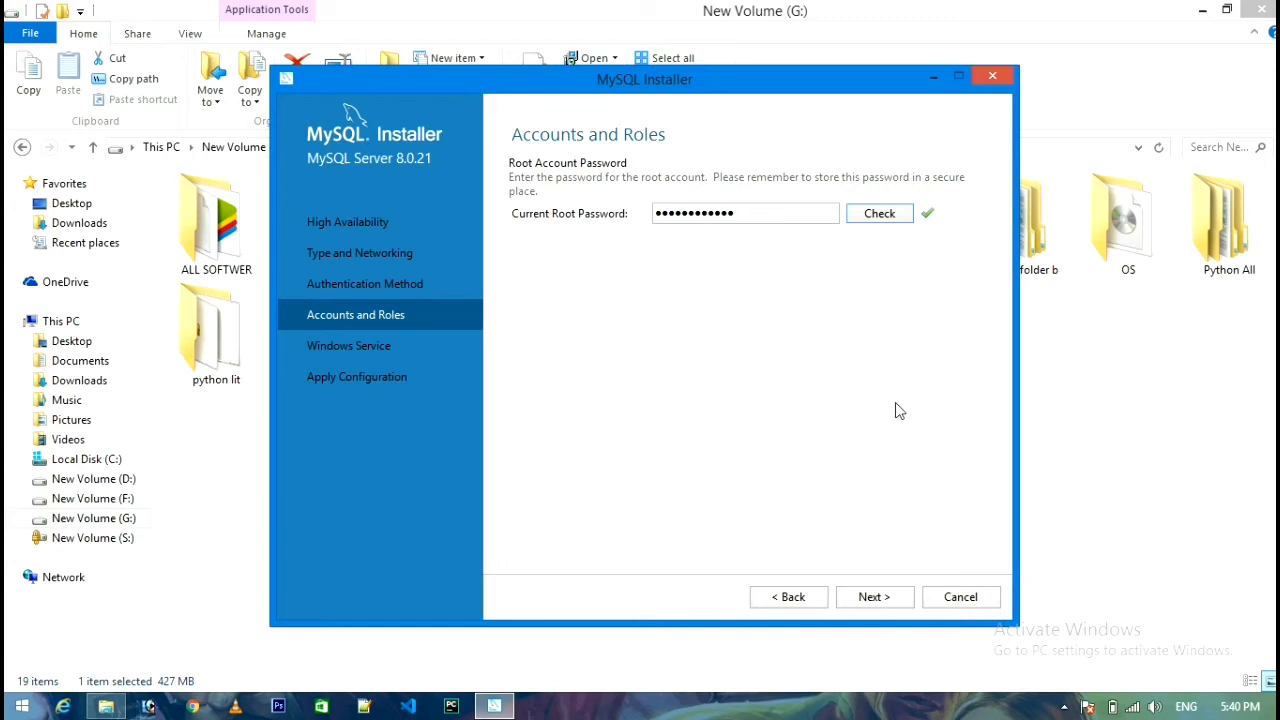
{"action": "left_click", "coordinate": [867, 601]}
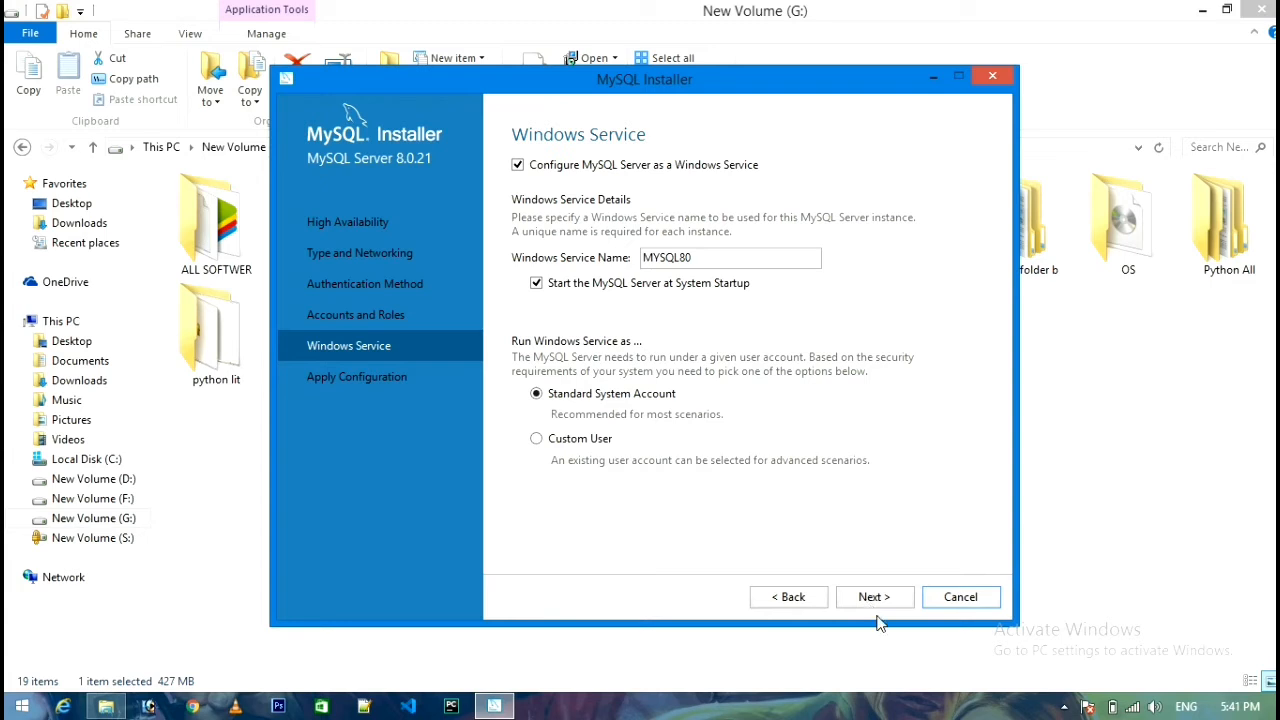
{"action": "left_click", "coordinate": [874, 597]}
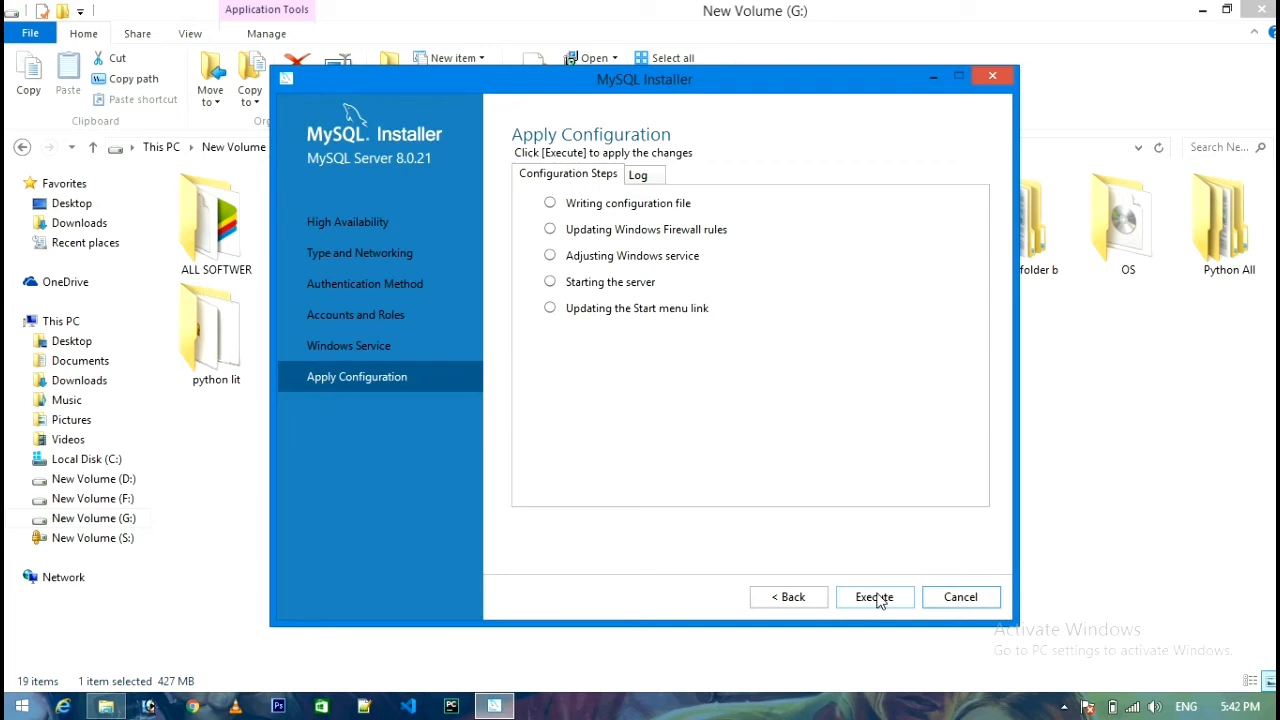
Execute the five MySQL Server 8.0.21 configuration steps and finish once the MYSQL80 service is running.
{"action": "left_click", "coordinate": [876, 597]}
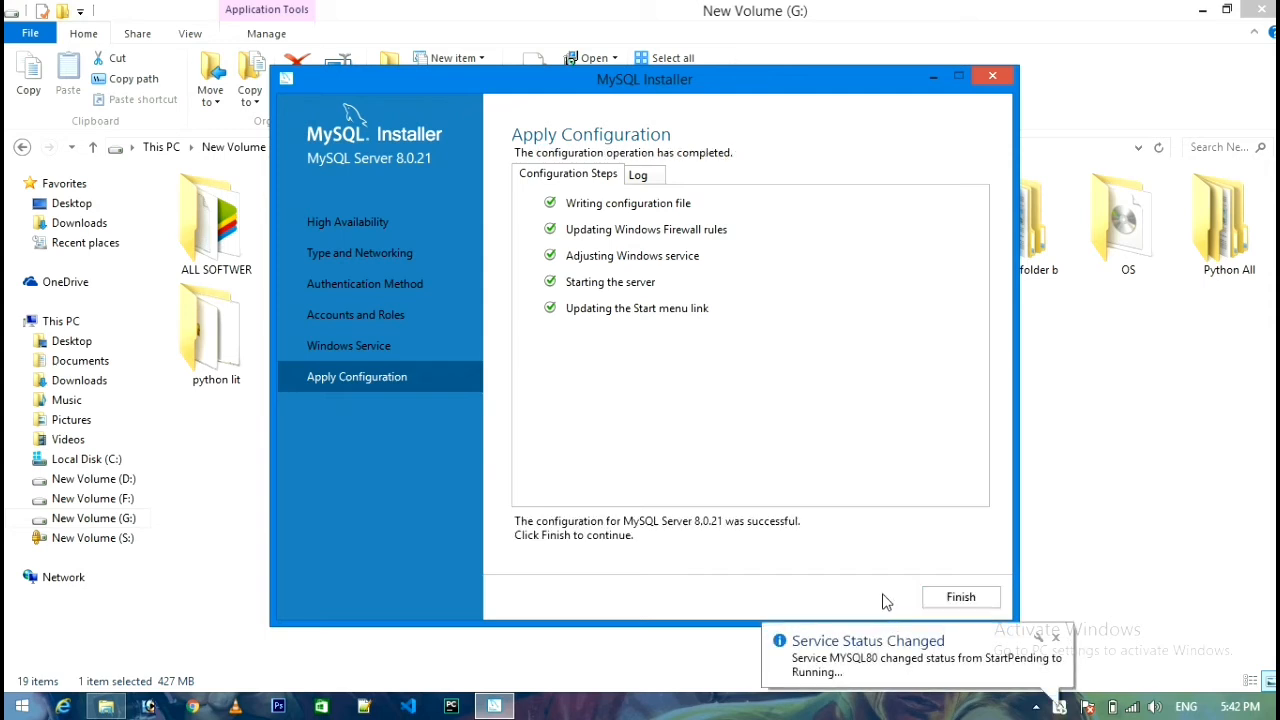
{"action": "left_click", "coordinate": [954, 598]}
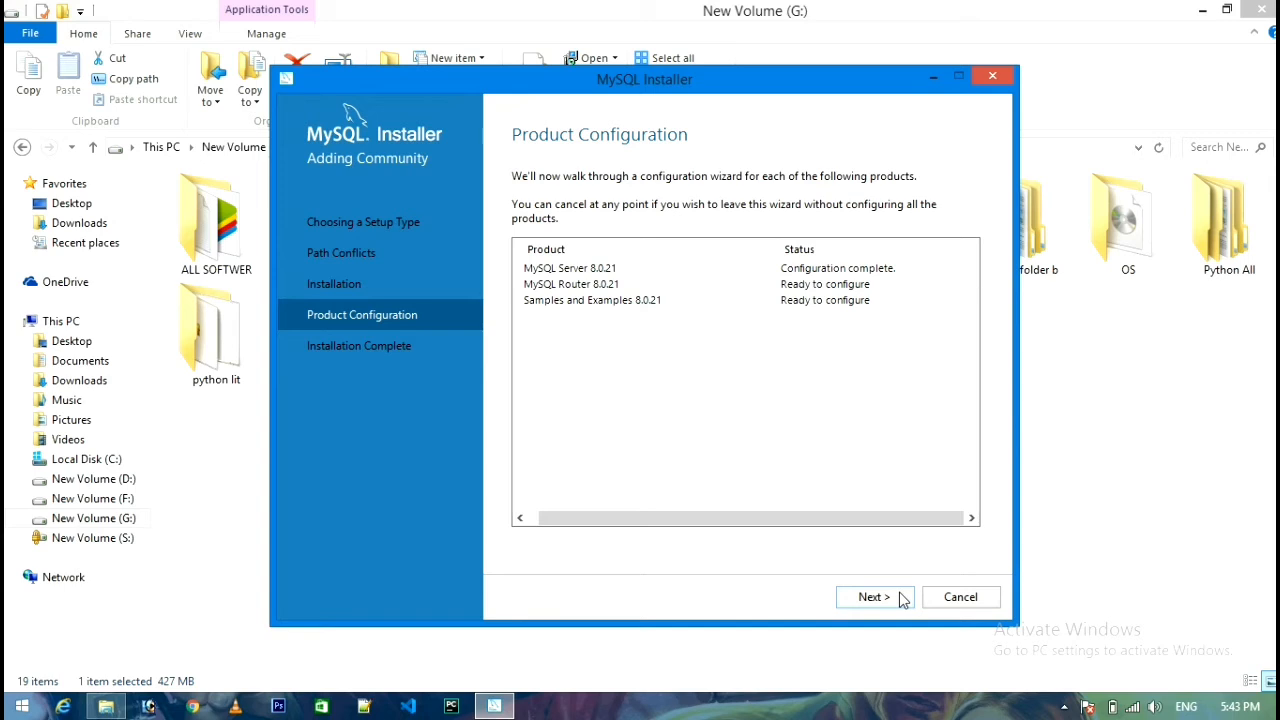
Skip MySQL Router bootstrapping, then enter and check the root password against MySQL Server 8.0.21.
{"action": "left_click", "coordinate": [873, 597]}
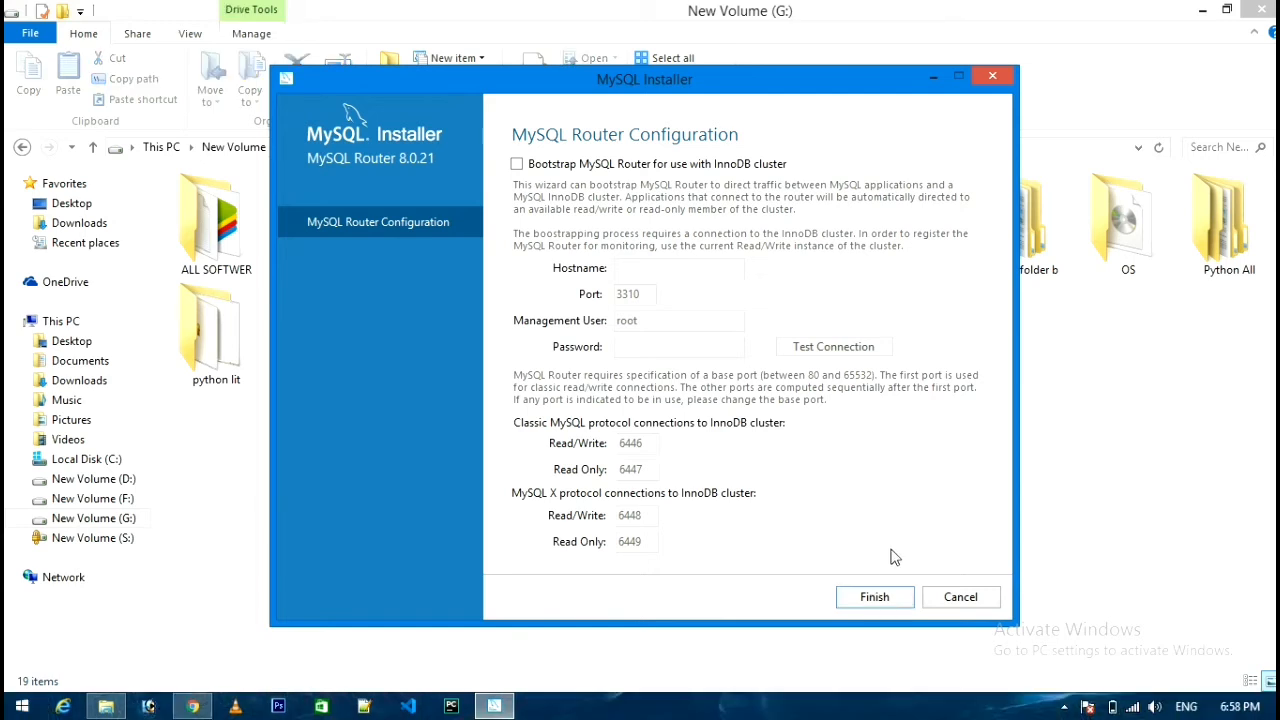
{"action": "left_click", "coordinate": [882, 598]}
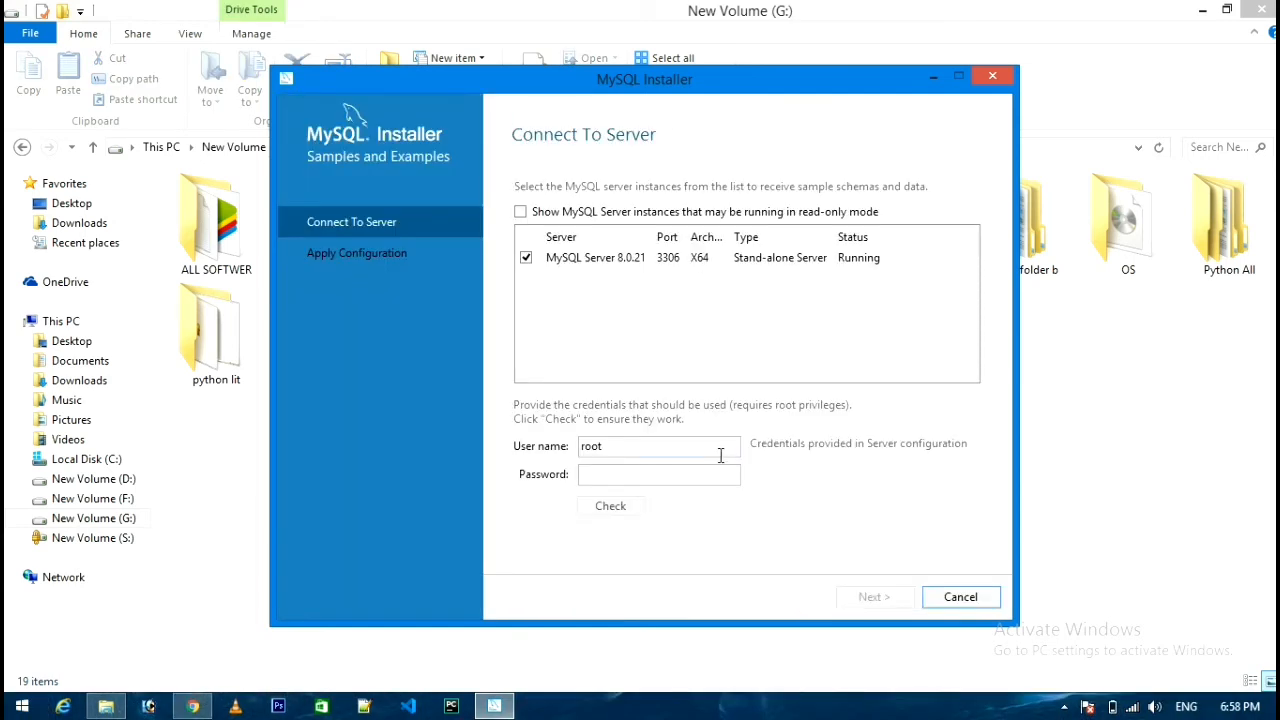
{"action": "left_click", "coordinate": [710, 474]}
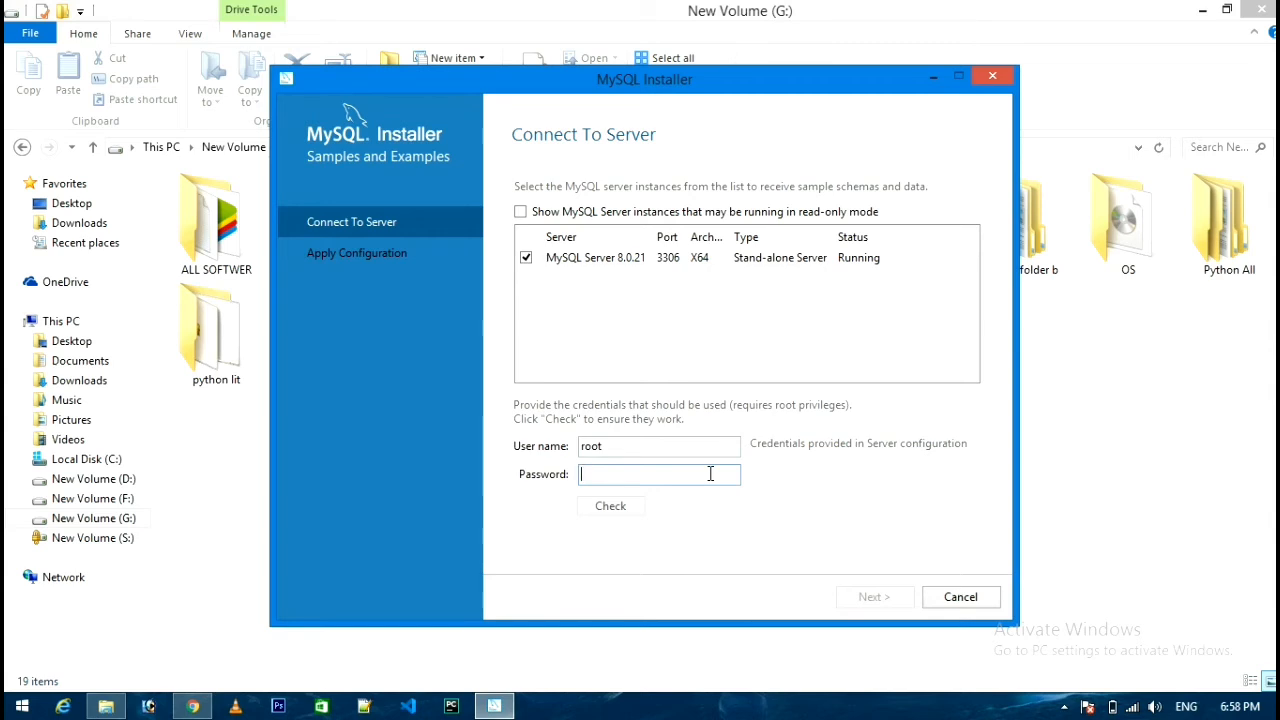
{"action": "type", "text": "123456"}
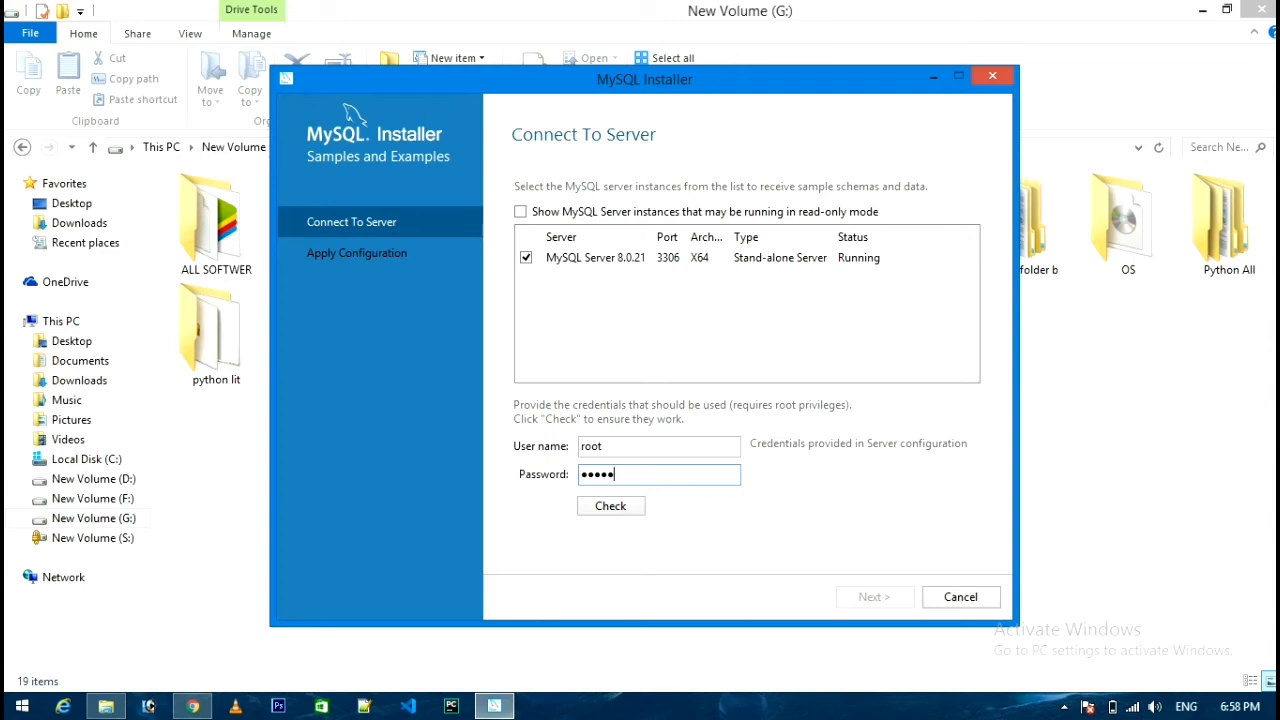
{"action": "type", "text": "78901"}
{"action": "key", "text": "BackSpace"}
{"action": "key", "text": "BackSpace"}
{"action": "key", "text": "BackSpace"}
{"action": "key", "text": "BackSpace"}
{"action": "key", "text": "BackSpace"}
{"action": "type", "text": "789012"}
{"action": "left_click", "coordinate": [604, 506]}
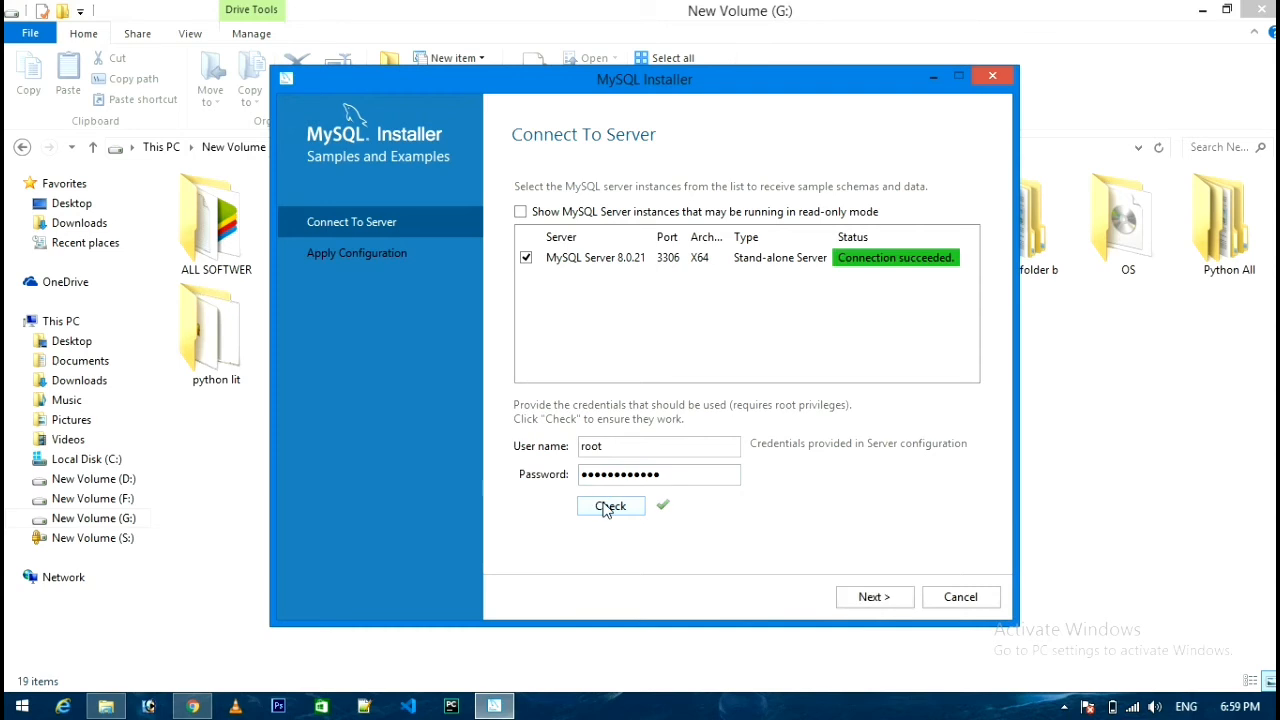
{"action": "left_click", "coordinate": [872, 598]}
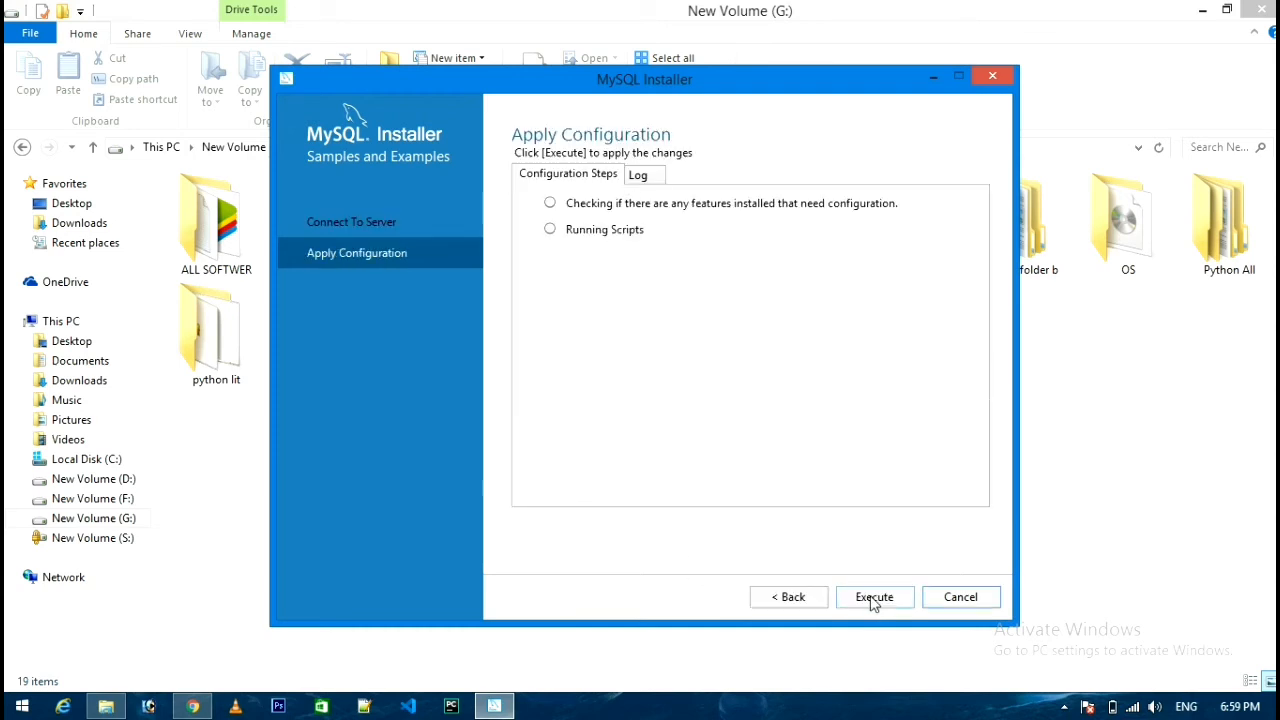
Execute the Samples and Examples 8.0.21 configuration and finish to close MySQL Installer.
{"action": "left_click", "coordinate": [872, 598]}
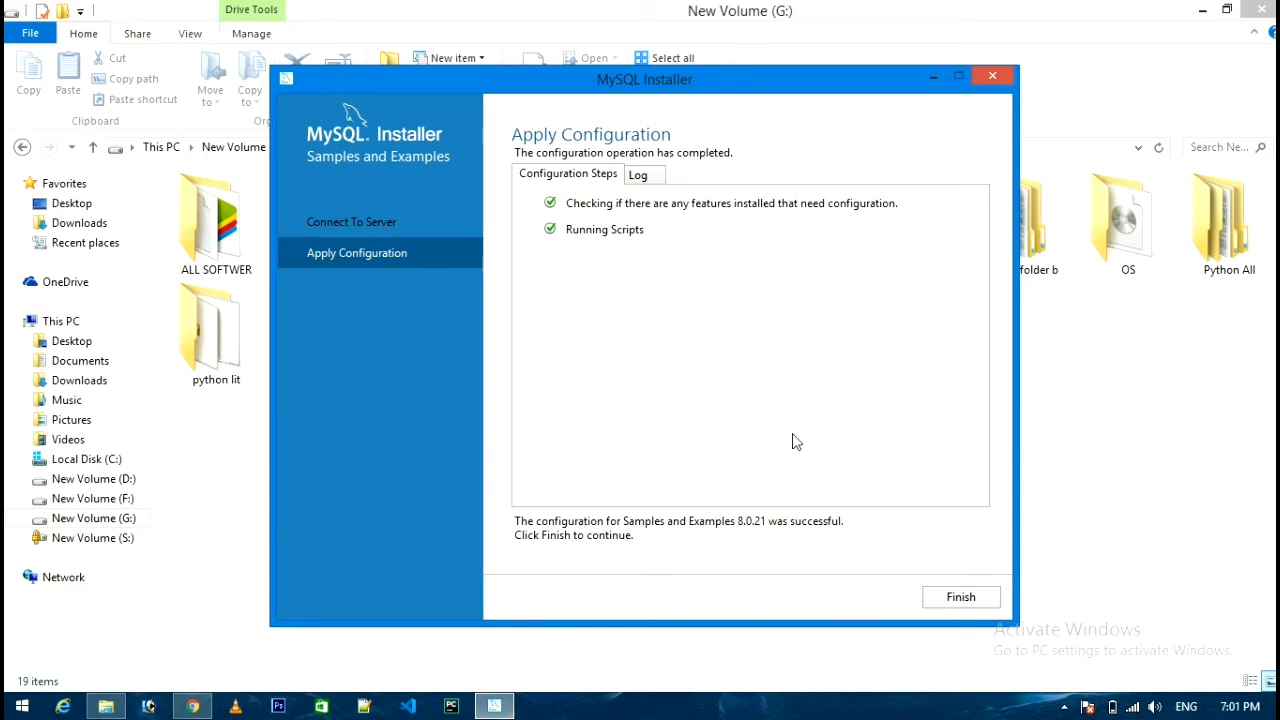
{"action": "left_click", "coordinate": [963, 600]}
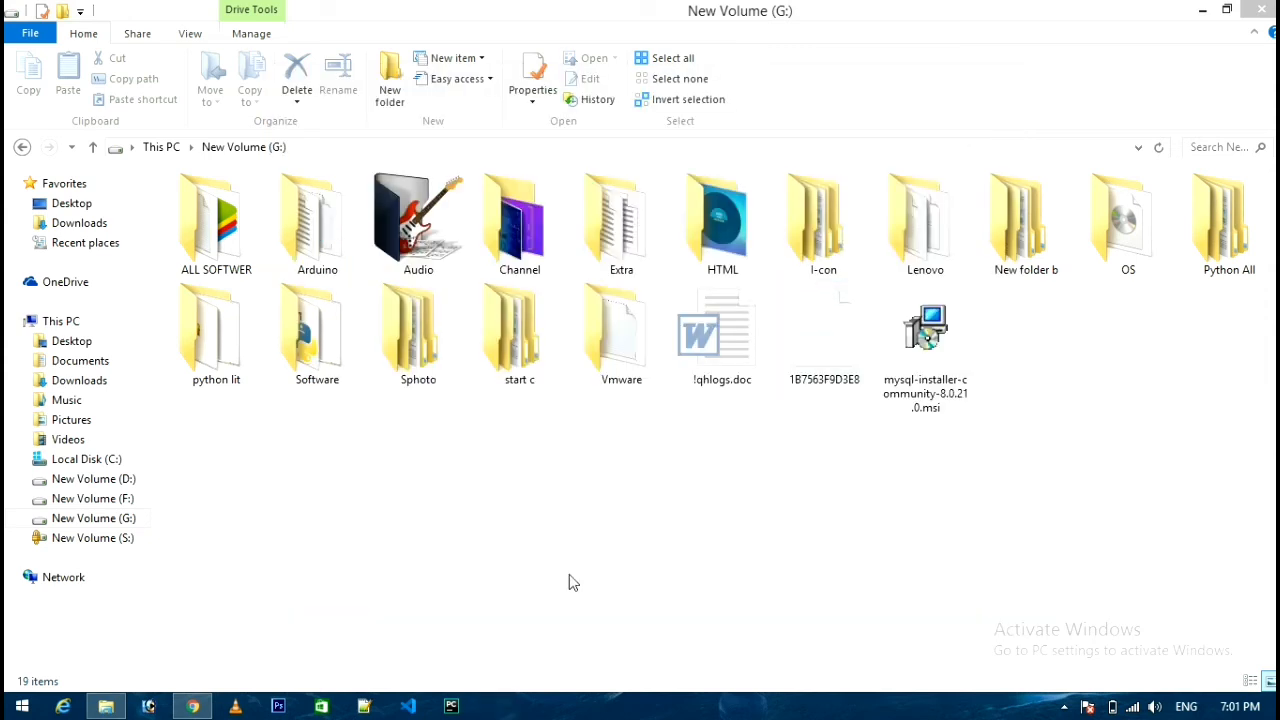
Minimize File Explorer and bring up the Start screen's All apps list.
{"action": "left_click", "coordinate": [1064, 707]}
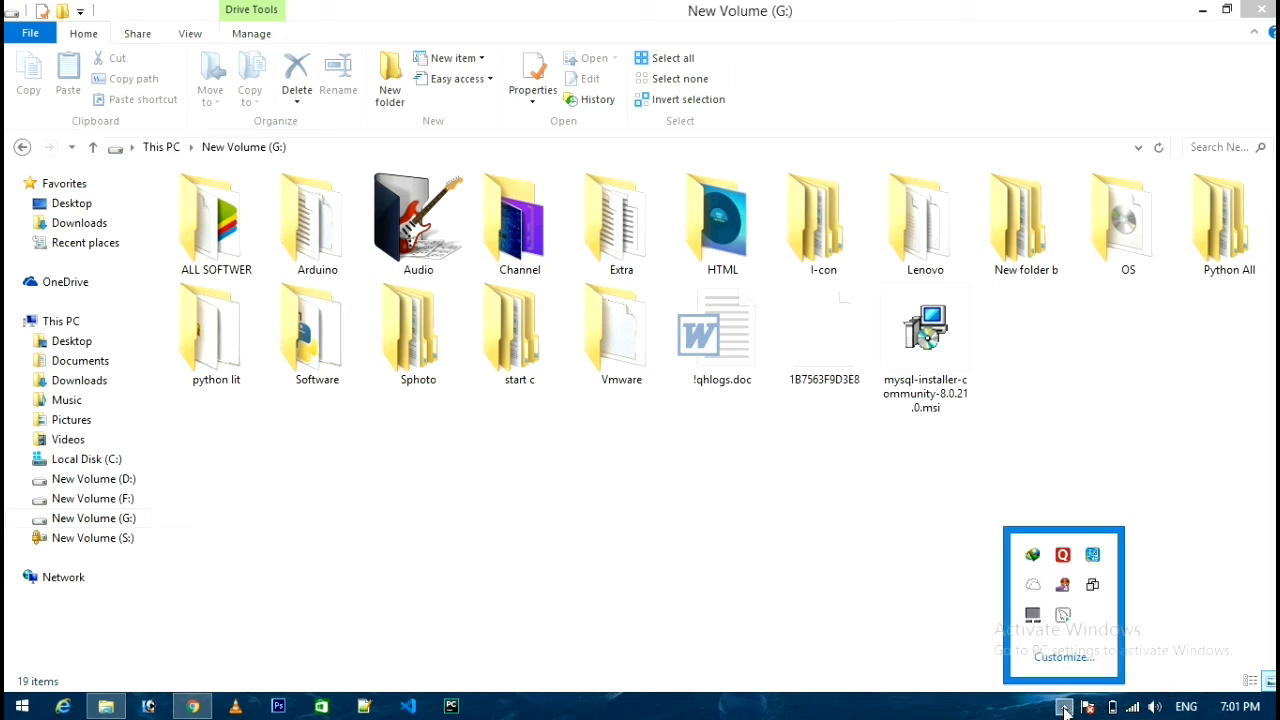
{"action": "left_click", "coordinate": [951, 627]}
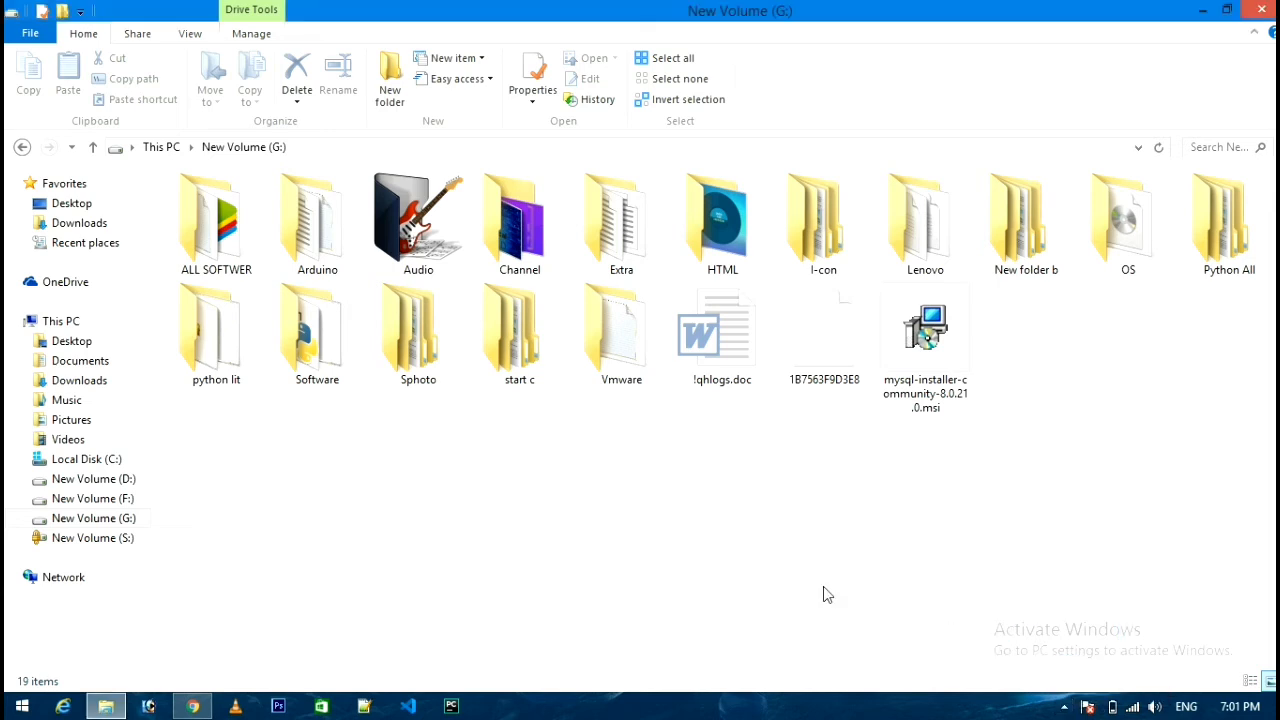
{"action": "left_click", "coordinate": [105, 707]}
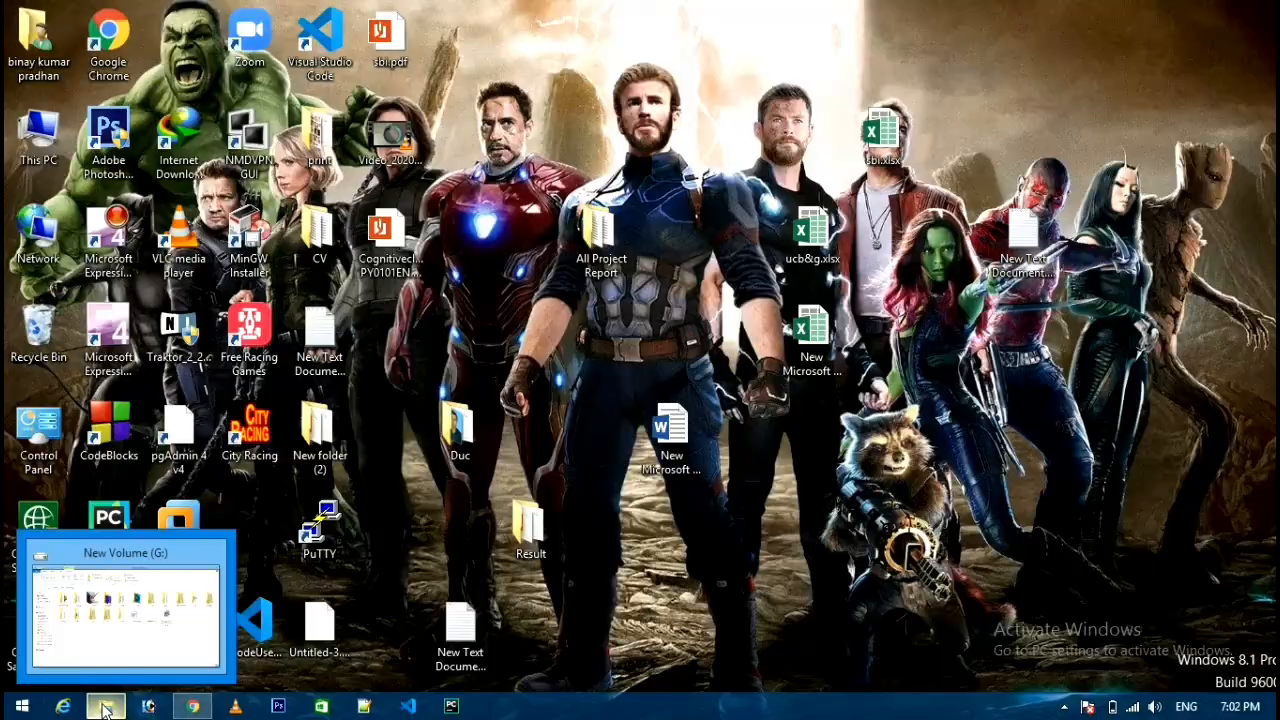
{"action": "left_click", "coordinate": [21, 707]}
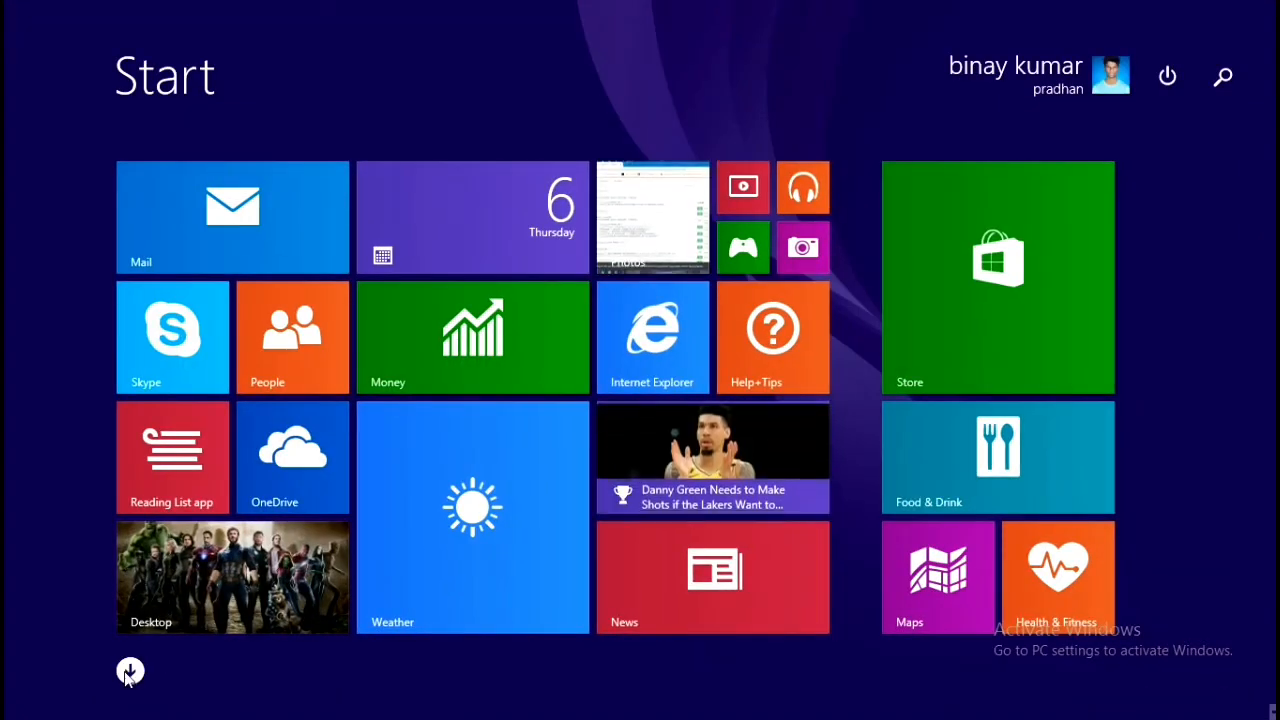
{"action": "left_click", "coordinate": [130, 671]}
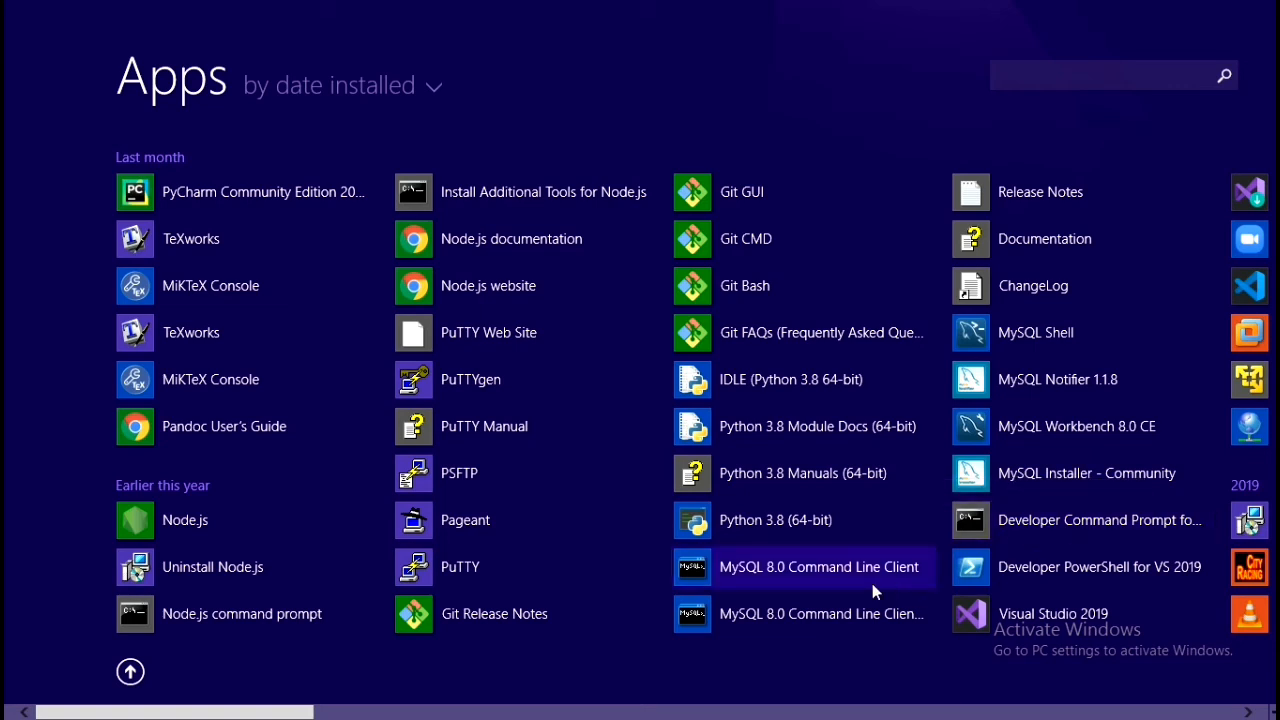
Log in to MySQL 8.0 Command Line Client with the root password, then close it.
{"action": "left_click", "coordinate": [798, 580]}
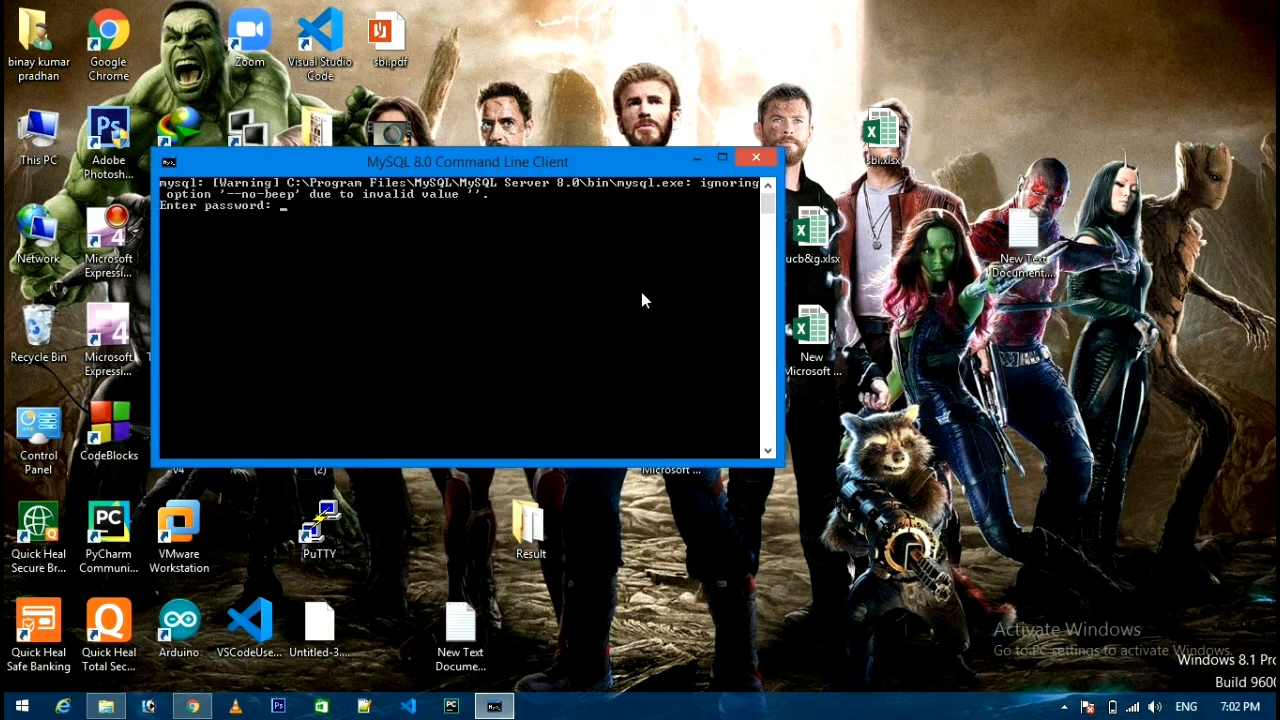
{"action": "type", "text": "*********"}
{"action": "key", "text": "Return"}
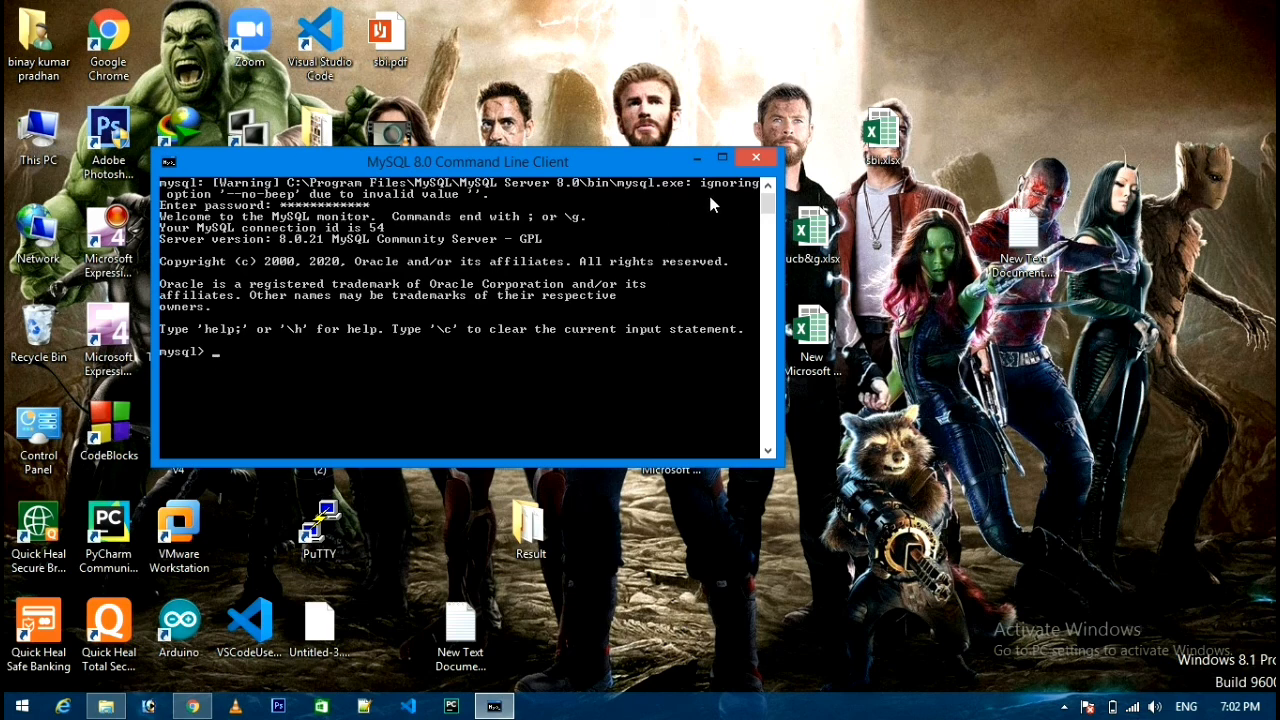
{"action": "left_click", "coordinate": [756, 160]}
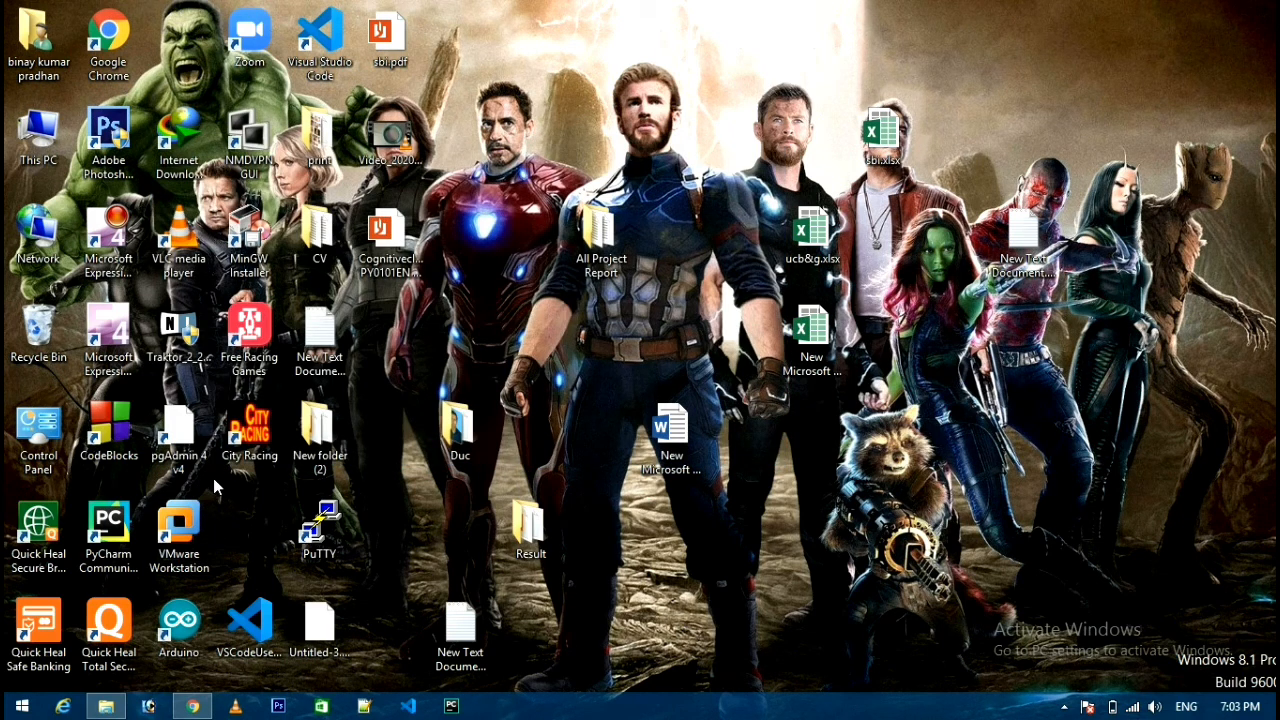
Start MySQL Workbench 8.0 CE from the Start screen's All apps list.
{"action": "left_click", "coordinate": [22, 706]}
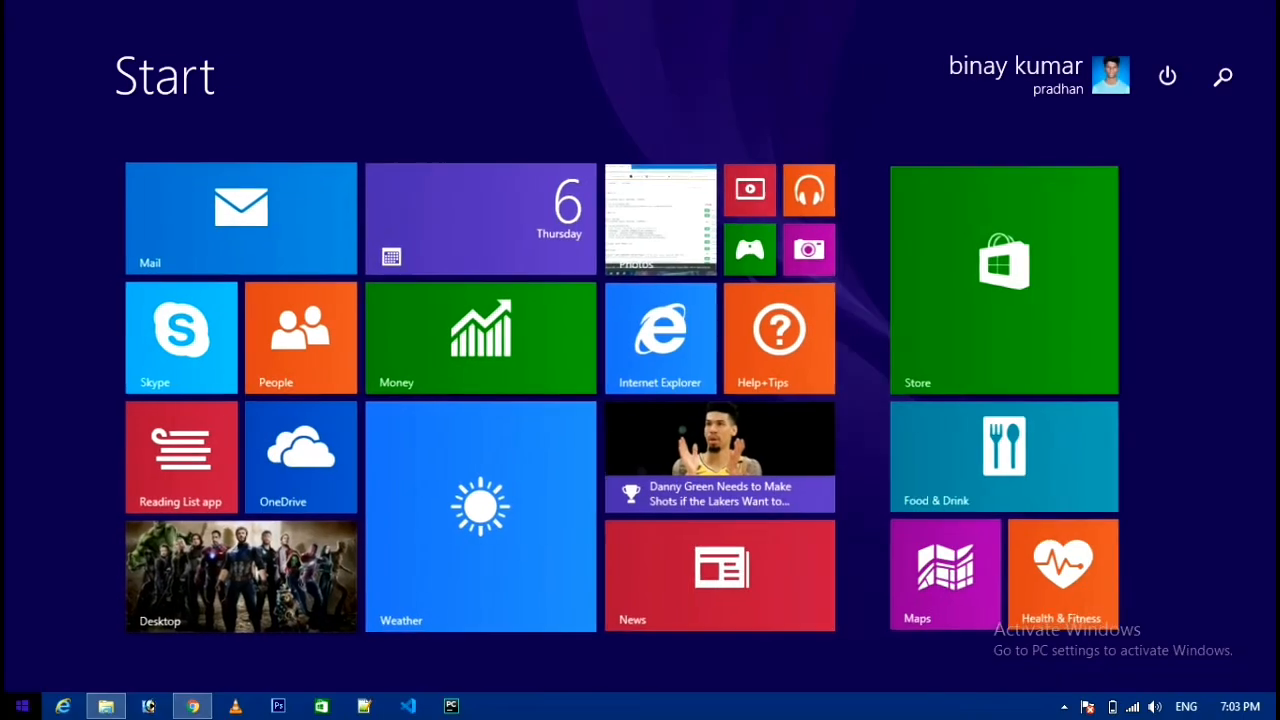
{"action": "left_click", "coordinate": [131, 672]}
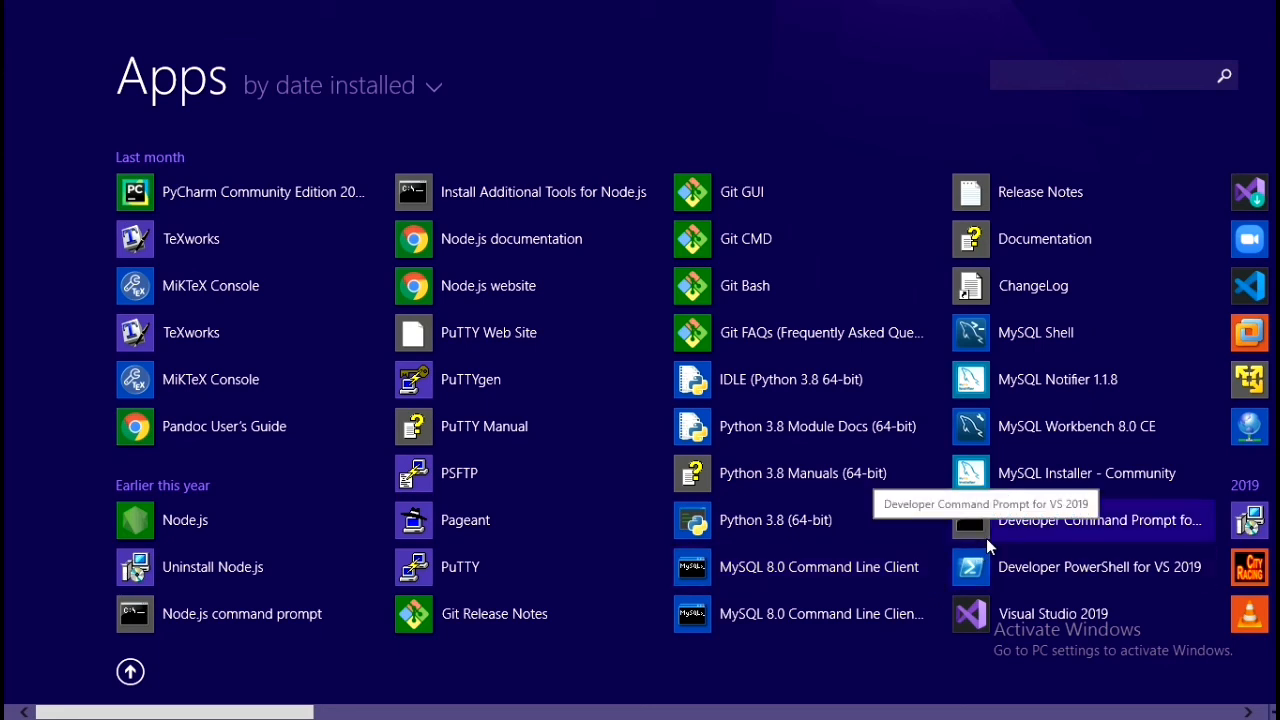
{"action": "left_click", "coordinate": [1037, 429]}
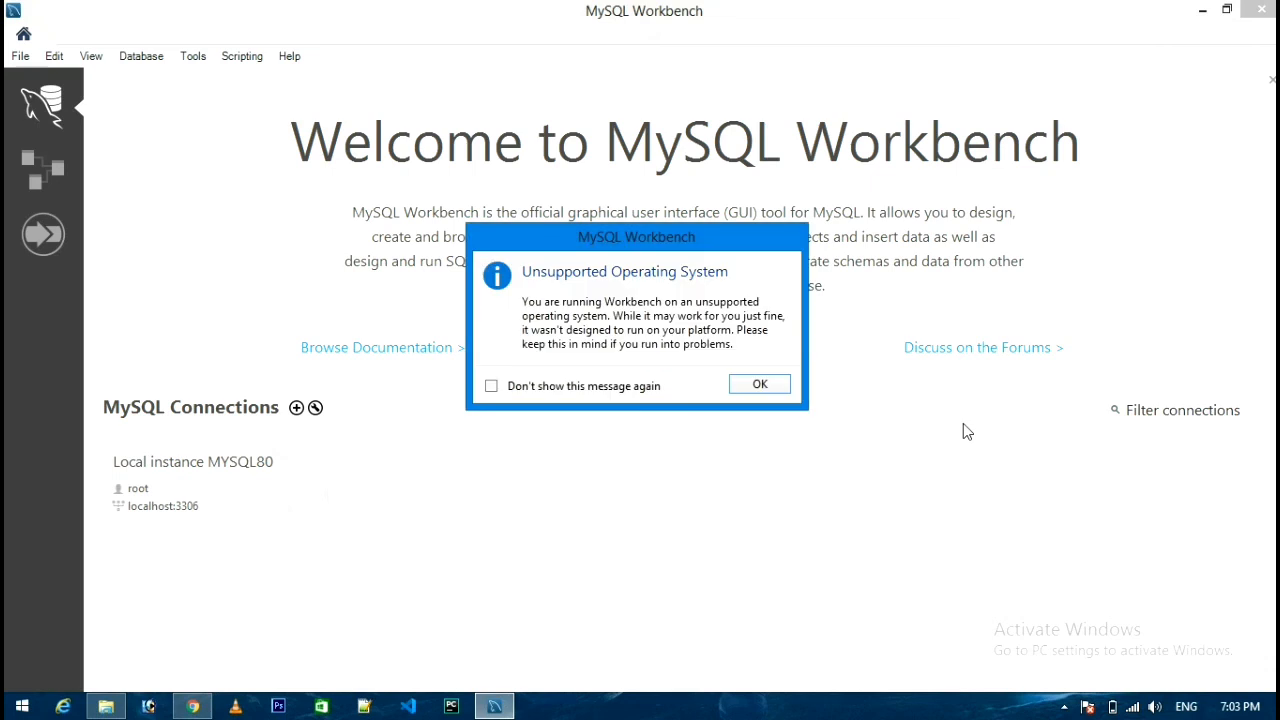
Dismiss the unsupported-OS warning and connect to Local instance MYSQL80 with the root password.
{"action": "left_click", "coordinate": [776, 387]}
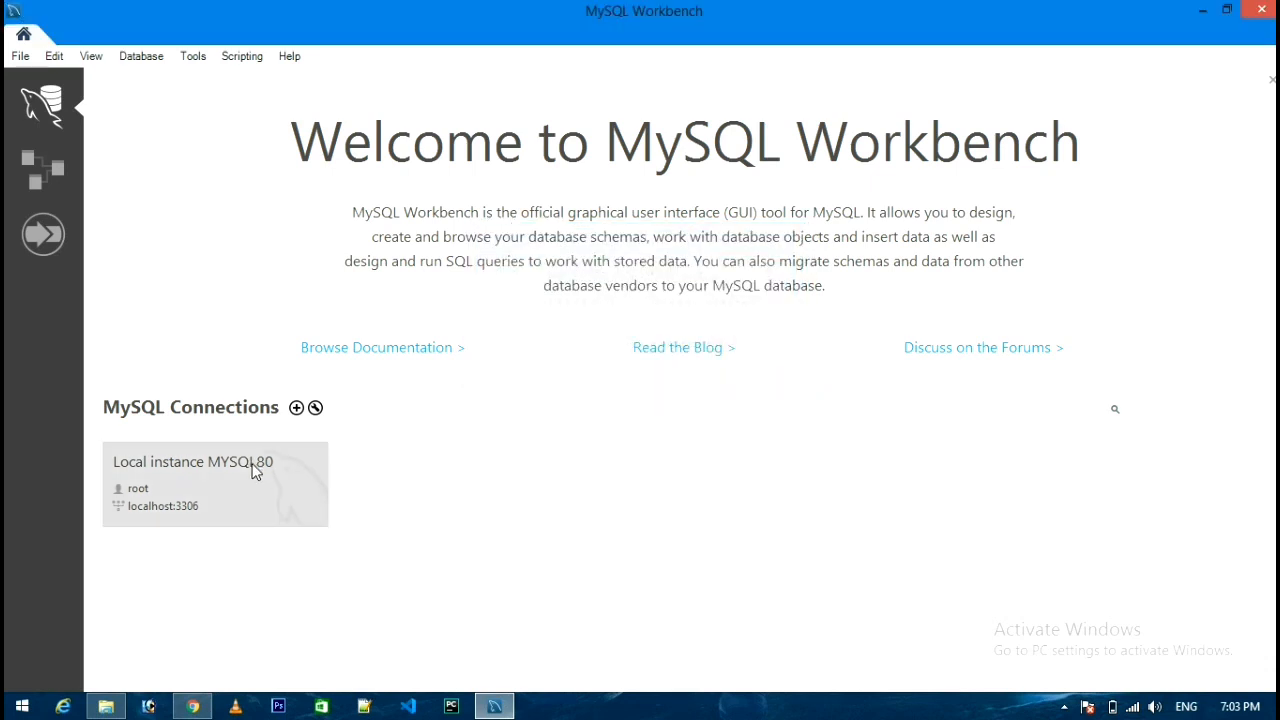
{"action": "left_click", "coordinate": [225, 481]}
{"action": "type", "text": "root"}
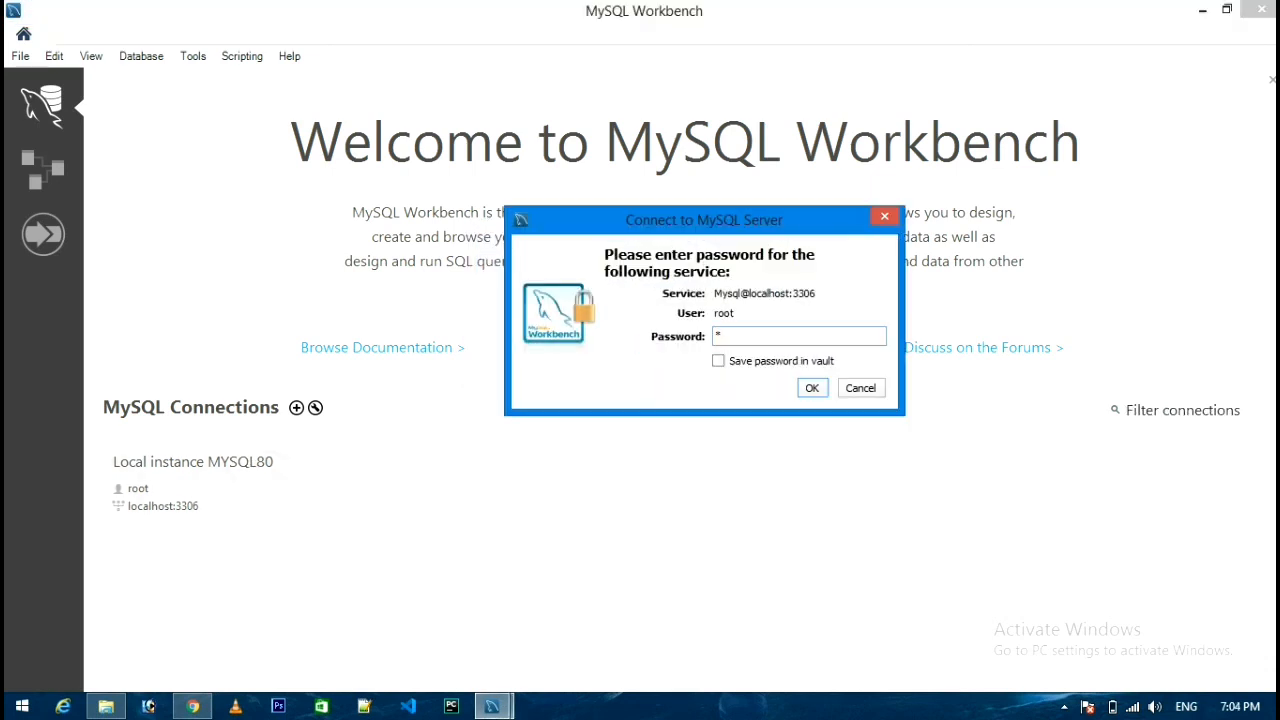
{"action": "type", "text": "12345678"}
{"action": "key", "text": "Return"}
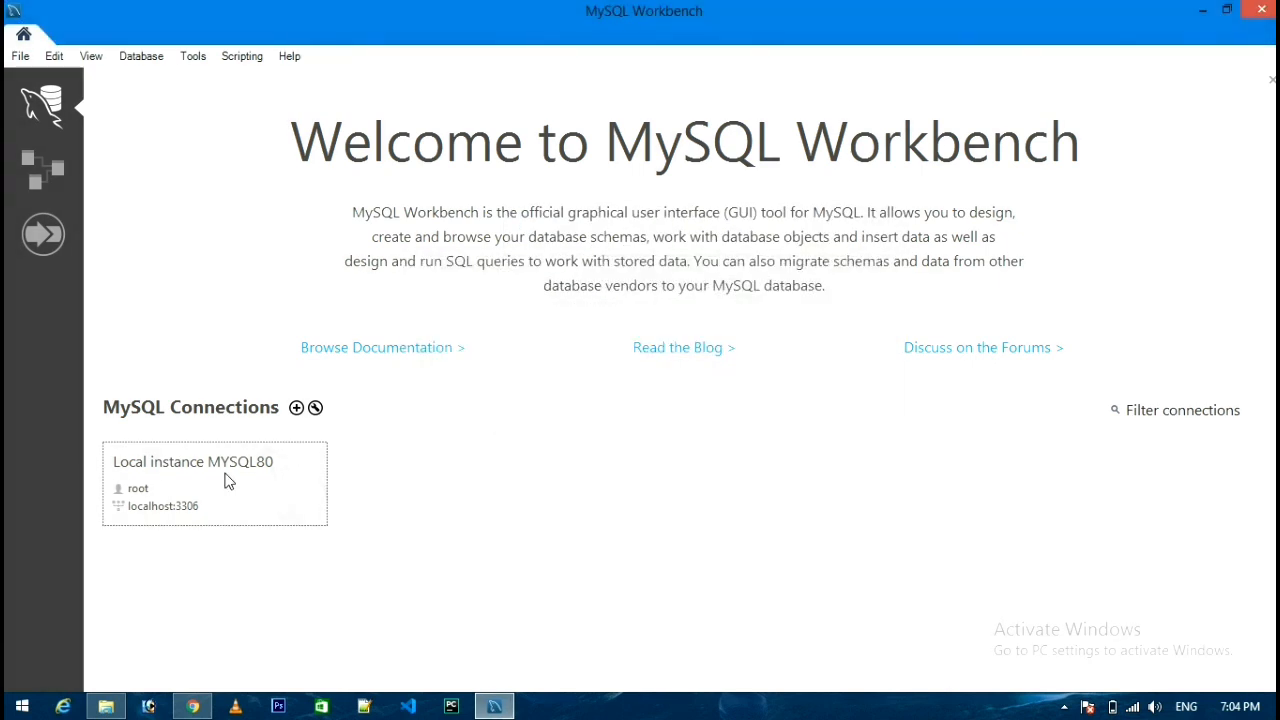